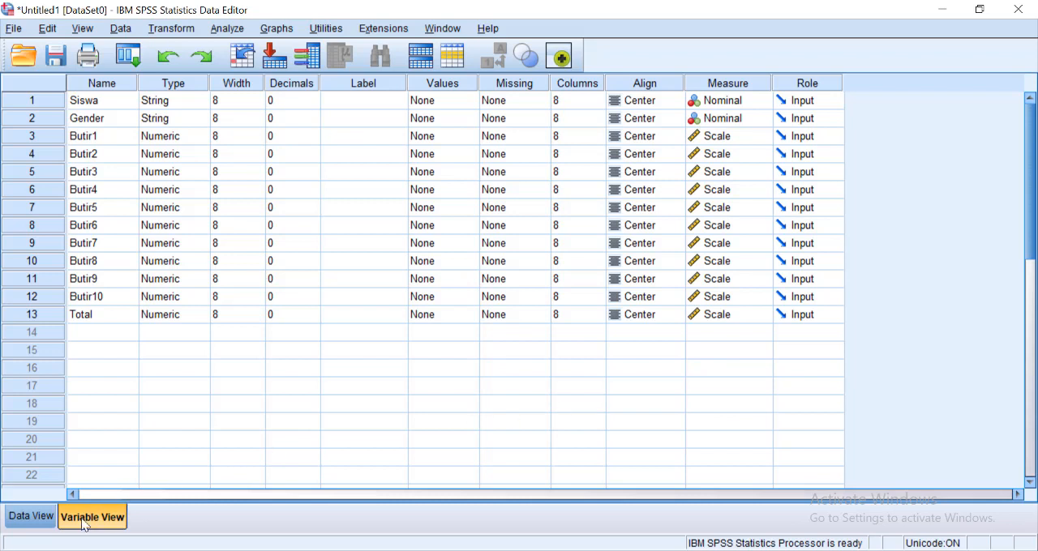
- Review the names of the defined variables, from Siswa and Gender through Butir1 to Butir10 and Total
left_click(118, 109)
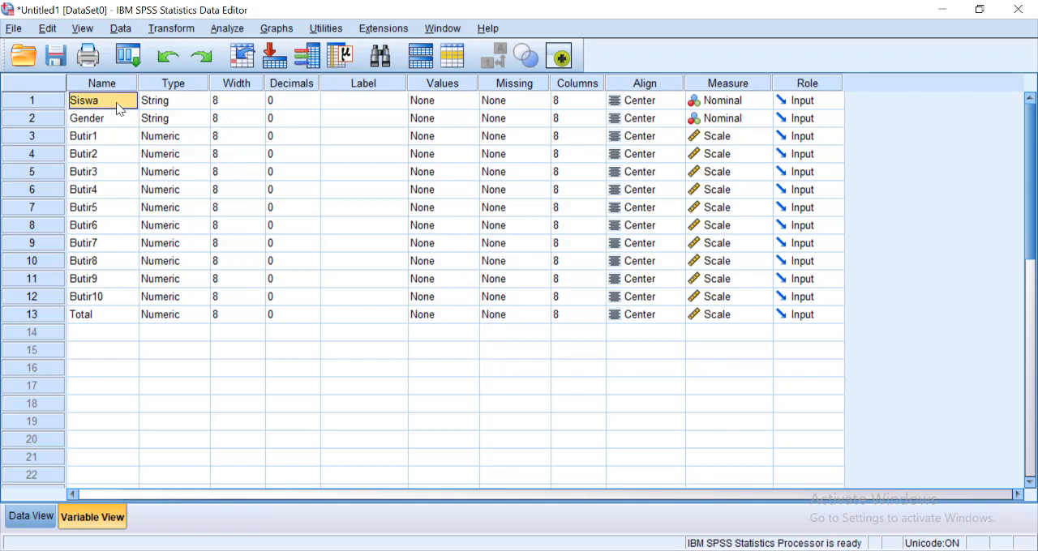
key("Down")
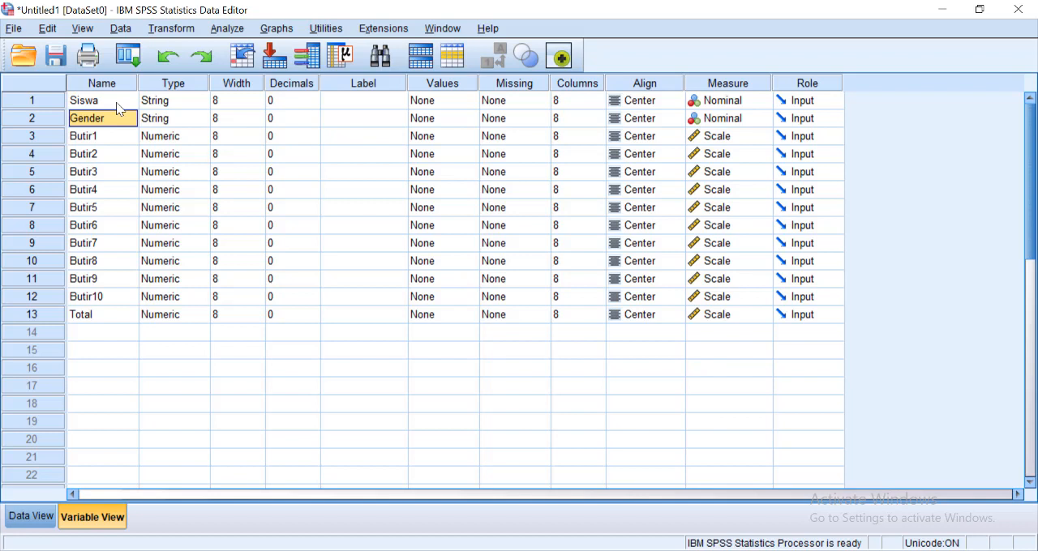
left_click(117, 104)
key("Down")
left_click(116, 107)
key("Down")
key("Down")
key("Down")
key("Down")
key("Down")
key("Down")
key("Down")
key("Down")
key("Down")
key("Down")
key("Down")
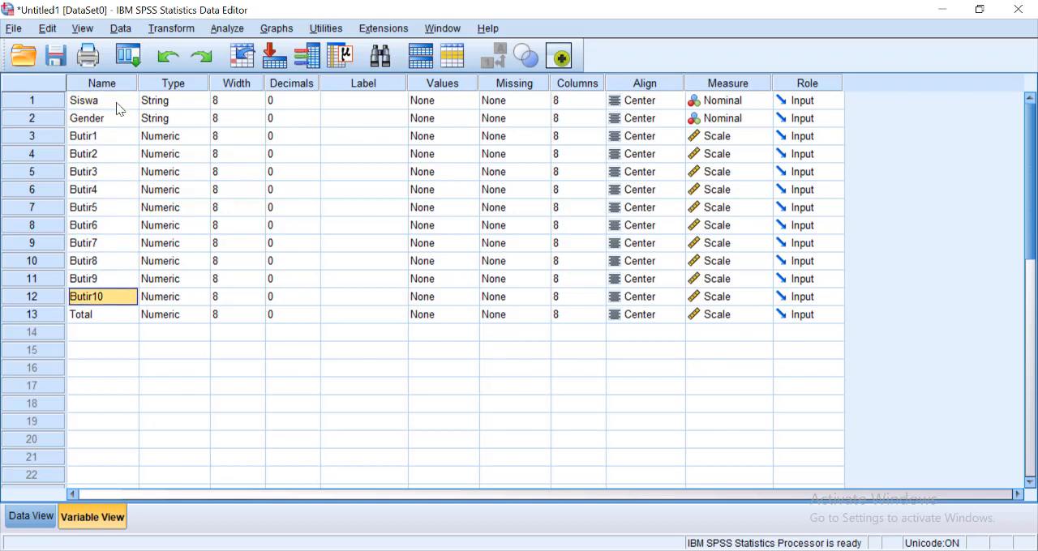
key("Down")
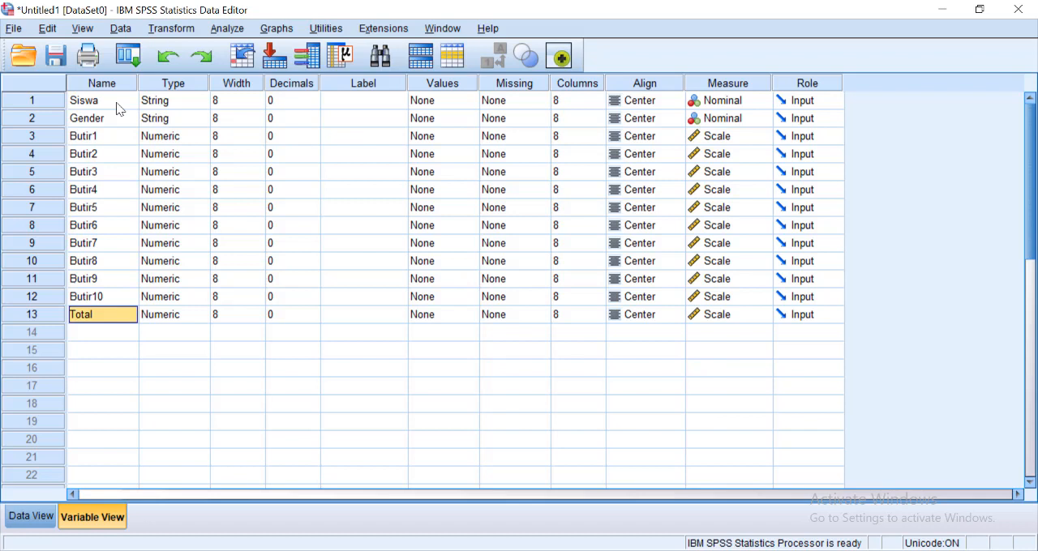
- Check the types of the variables and choose Scale as the measurement level of Butir1
key("Right")
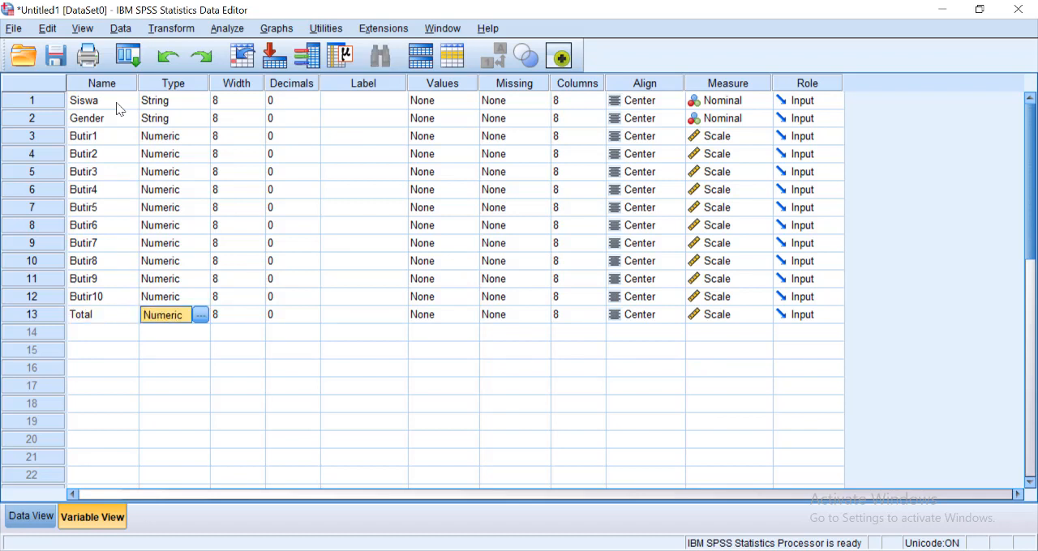
key("Up")
key("Up")
key("Up")
key("Up")
key("Up")
key("Up")
key("Up")
key("Up")
key("Up")
key("Up")
key("Up")
key("Up")
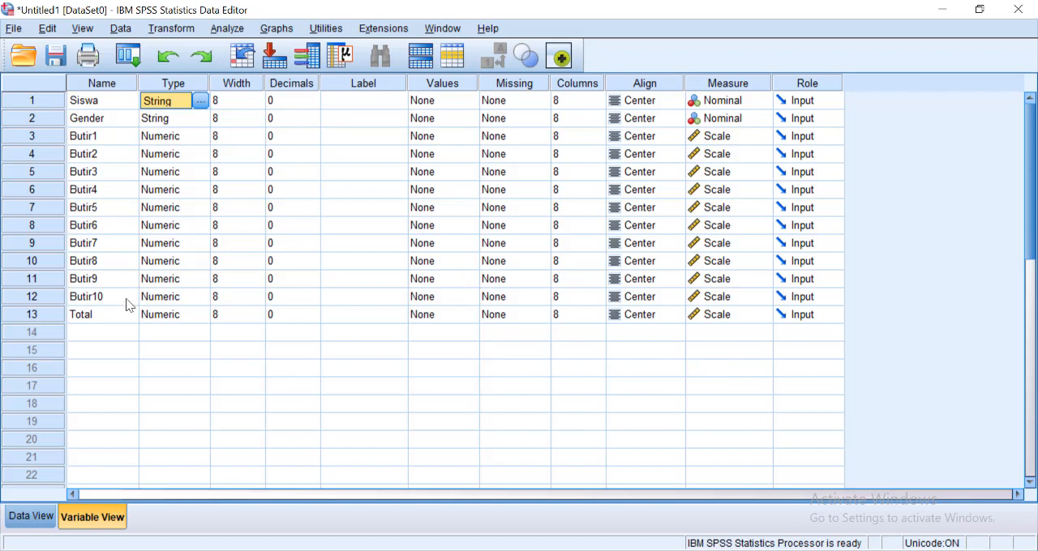
left_click(724, 138)
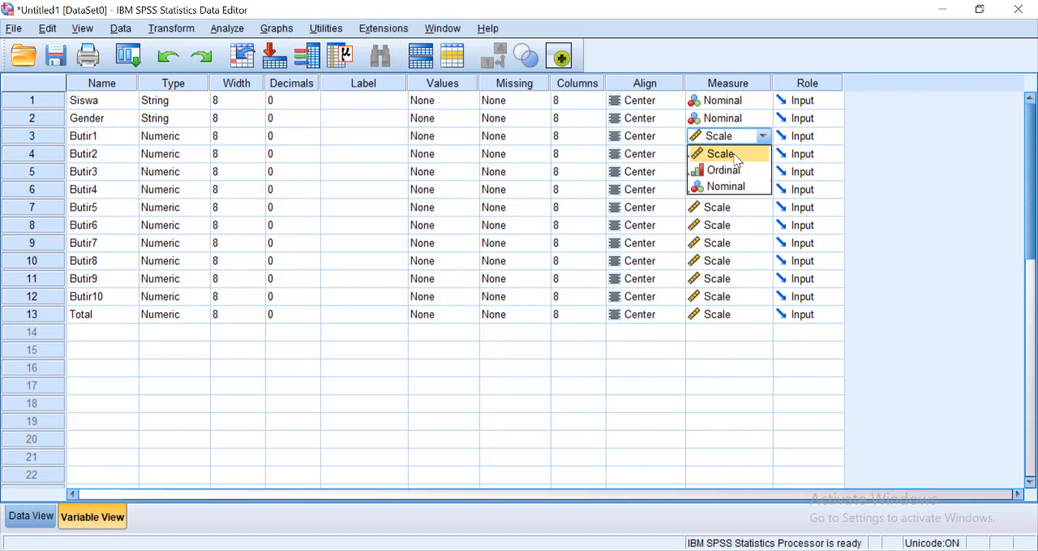
left_click(737, 160)
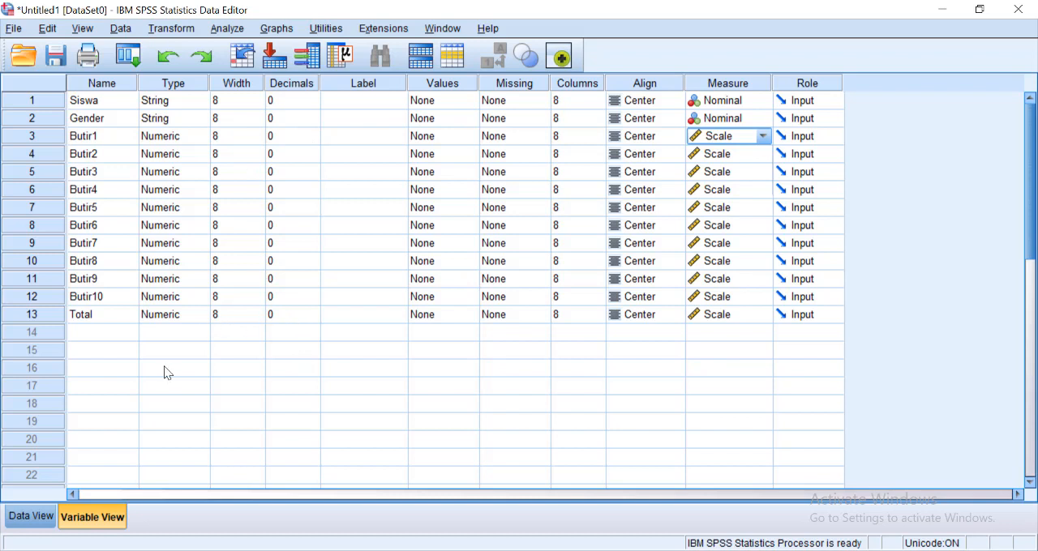
- Switch to the data sheet and examine the student codes in the Siswa column
left_click(38, 517)
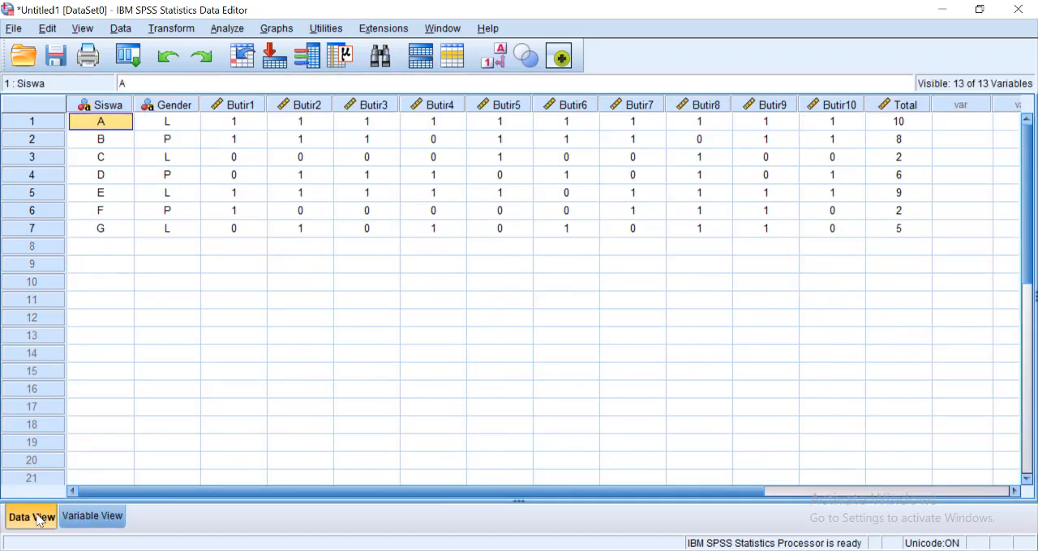
left_click(112, 145)
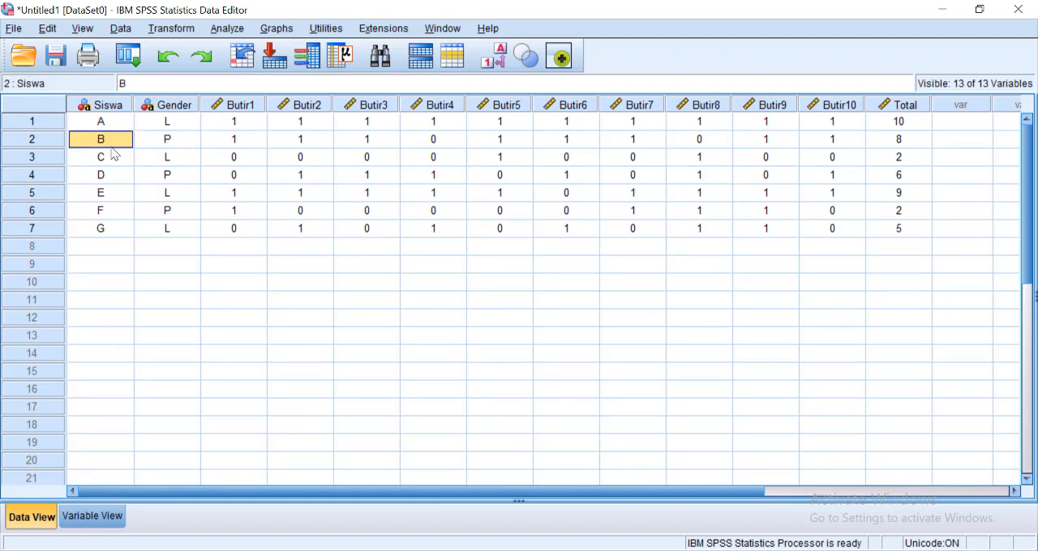
key("Up")
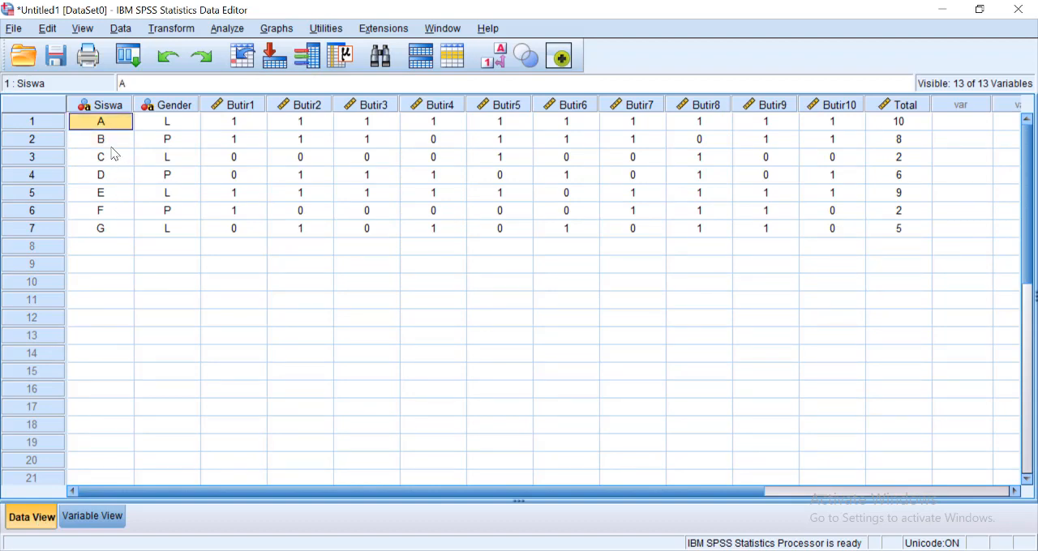
key("Down")
key("Down")
key("Down")
key("Down")
key("Down")
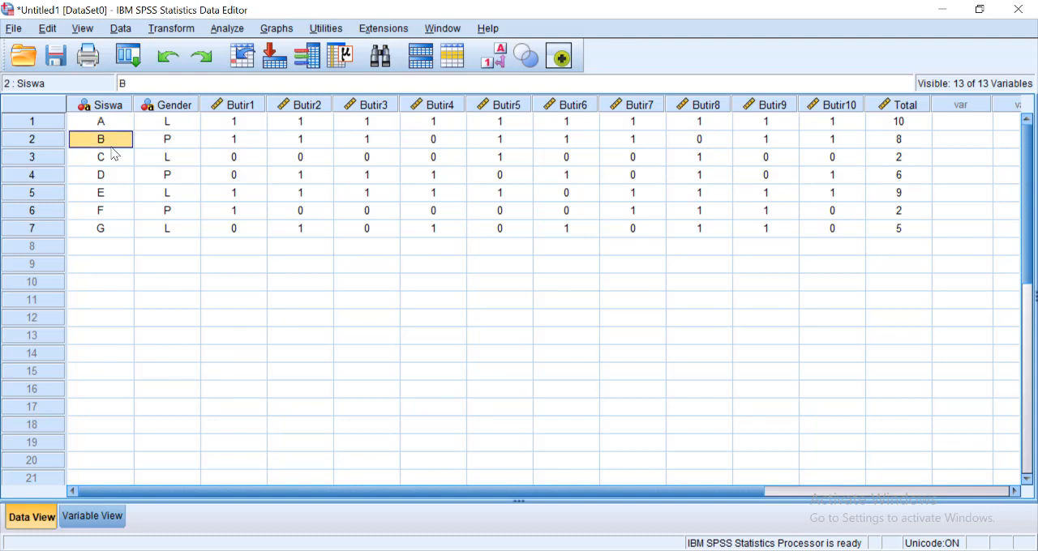
key("Down")
key("Up")
key("Up")
key("Up")
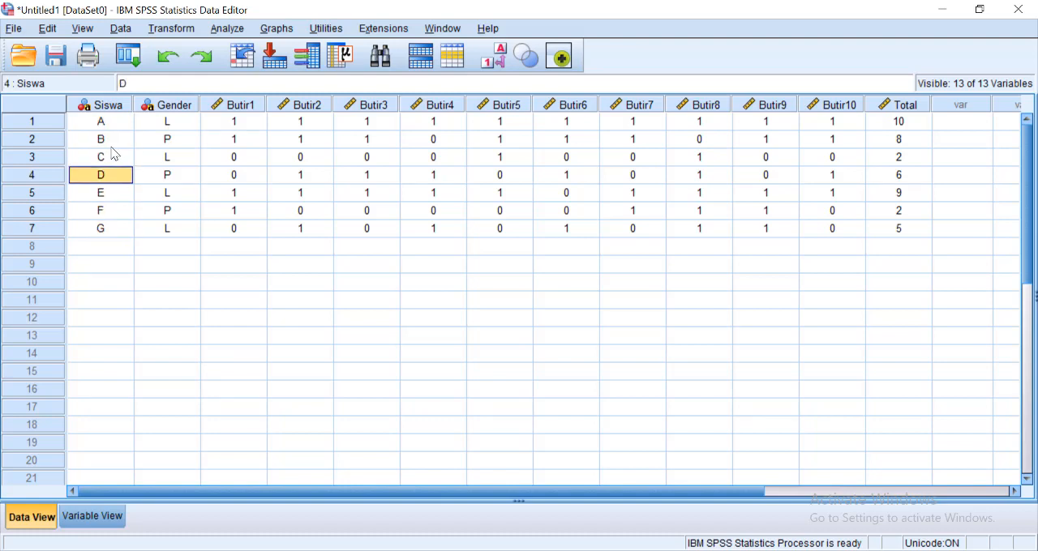
key("Up")
key("Down")
key("Down")
key("Down")
key("Down")
- Examine the values in the Gender column for all seven students
key("Right")
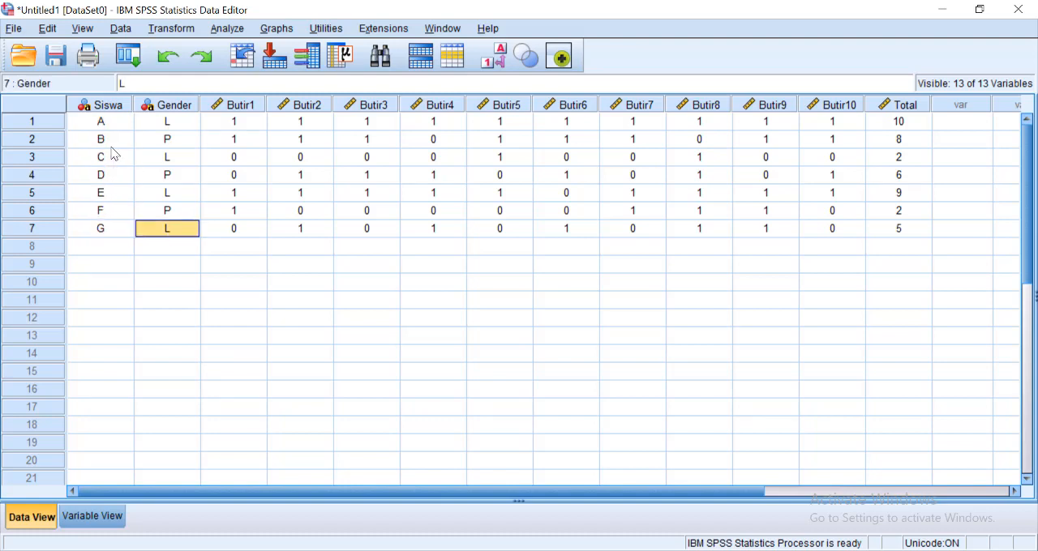
key("Up")
key("Up")
key("Up")
key("Up")
key("Up")
key("Up")
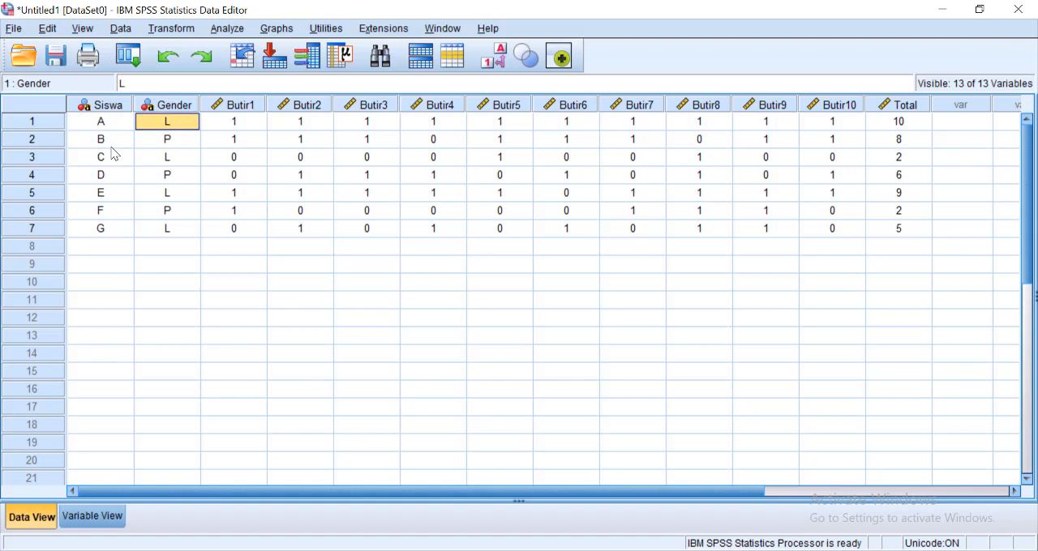
key("Down")
key("Down")
key("Up")
key("Up")
key("Down")
key("Down")
key("Down")
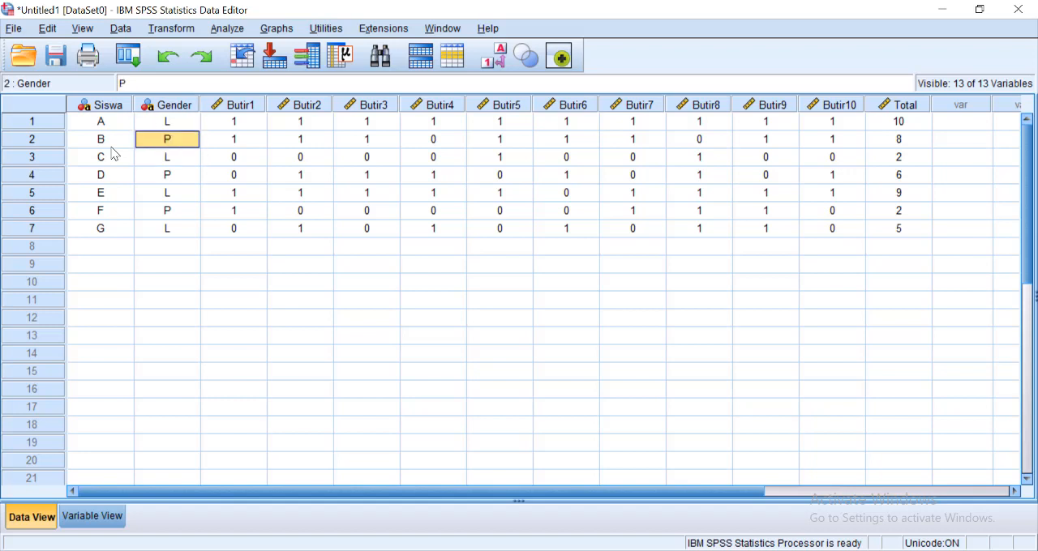
key("Down")
key("Down")
key("Down")
key("Up")
key("Up")
key("Up")
key("Up")
key("Up")
key("Up")
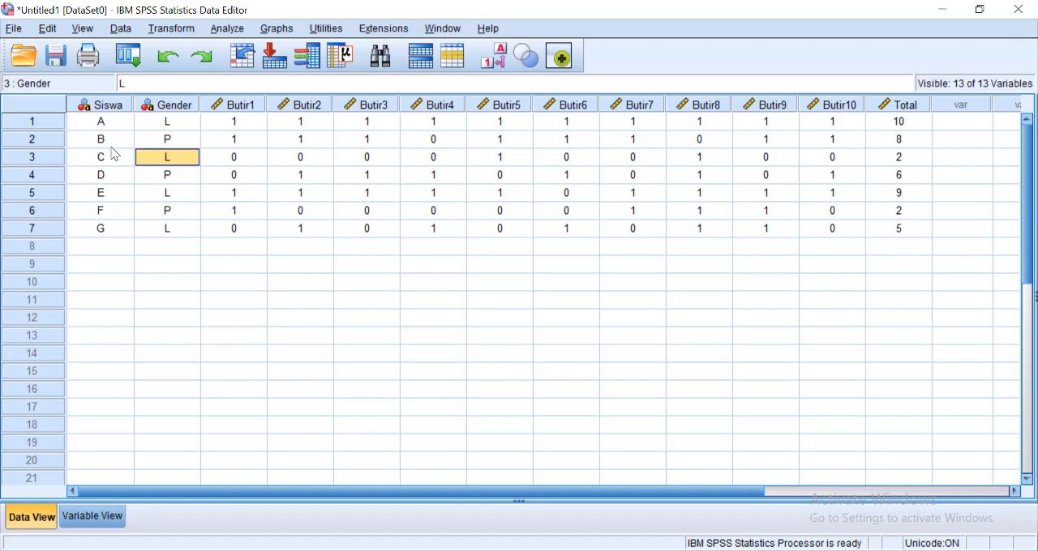
- Look across the first student's row from Butir1 past Total and return to Butir1
key("Right")
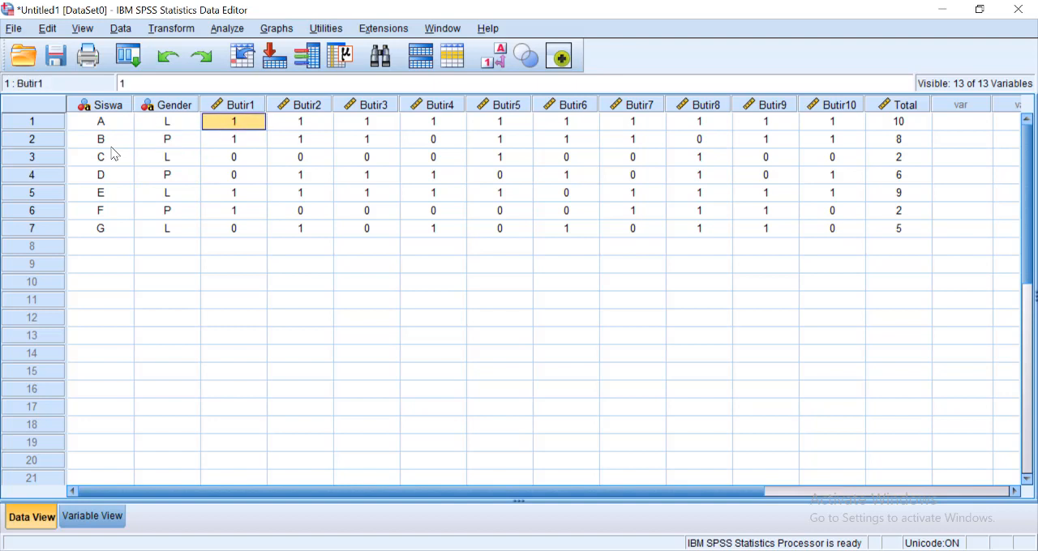
key("Right")
key("Right")
key("Right")
key("Right")
key("Right")
key("Right")
key("Right")
key("Right")
key("Right")
key("Right")
key("Right")
key("Right")
key("Right")
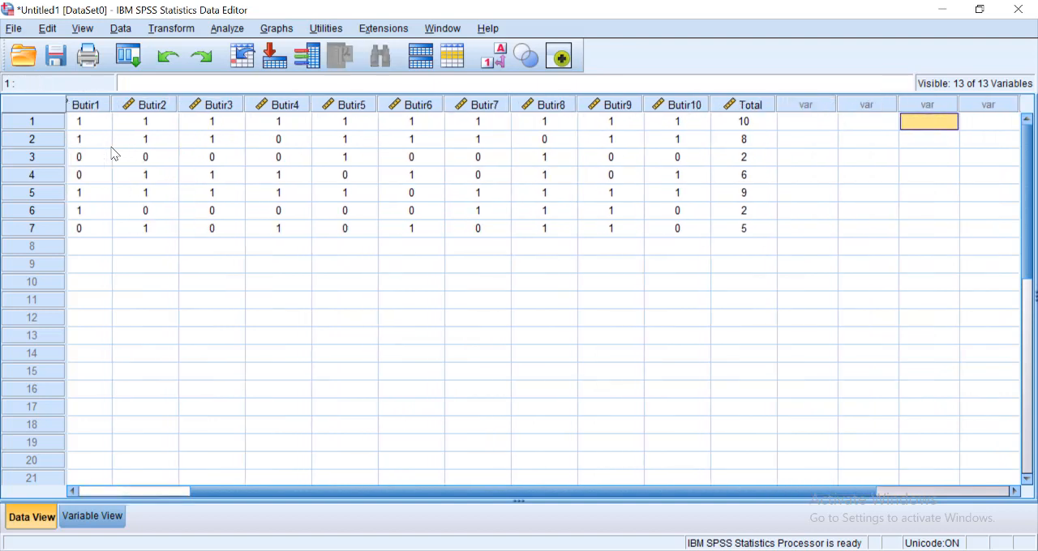
key("Left")
key("Left")
key("Left")
key("Left")
key("Home")
key("Right")
key("Right")
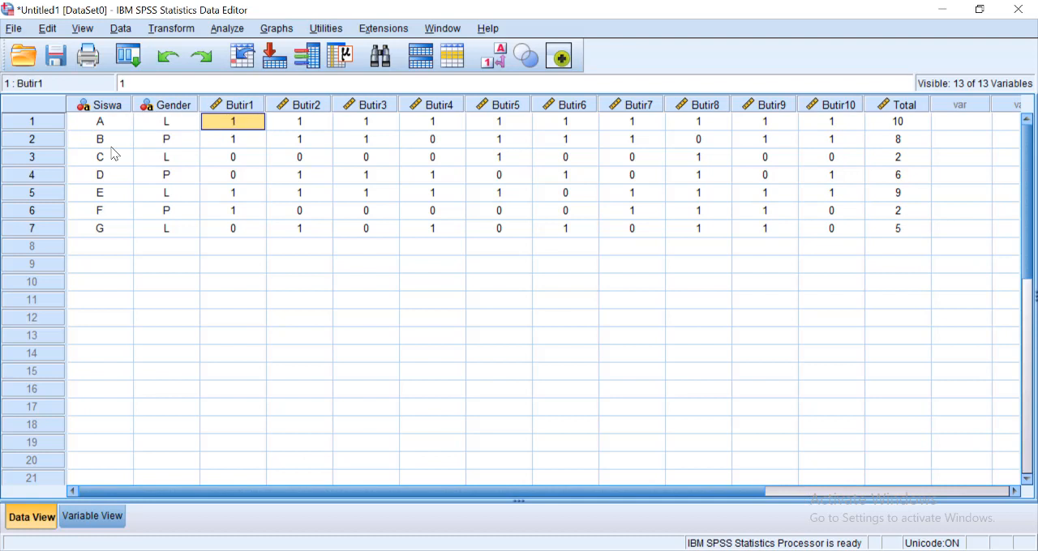
- Compare the Siswa, Gender and Butir1 entries of the first student
key("Down")
key("Up")
key("Left")
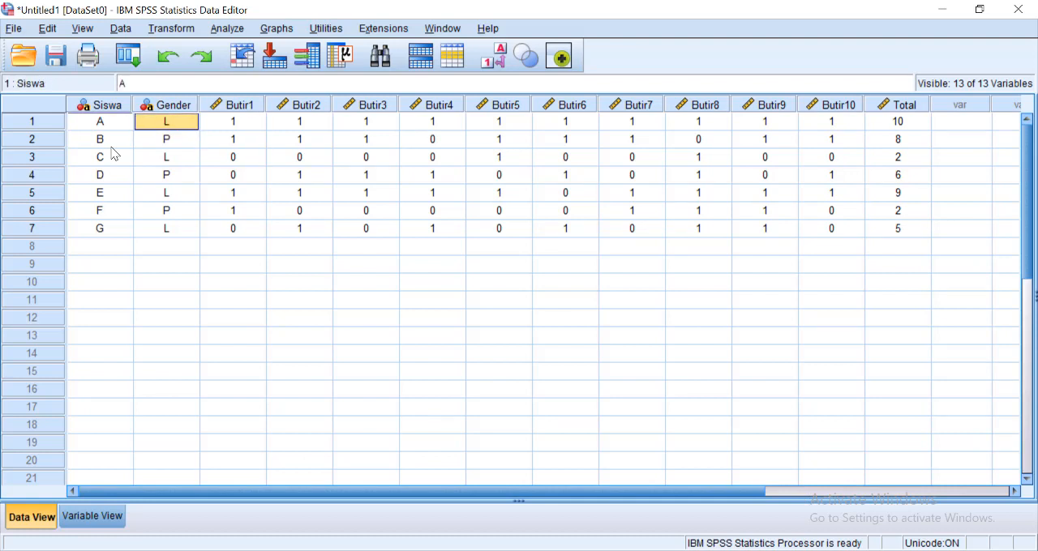
key("Left")
key("Right")
key("Right")
key("Left")
key("Left")
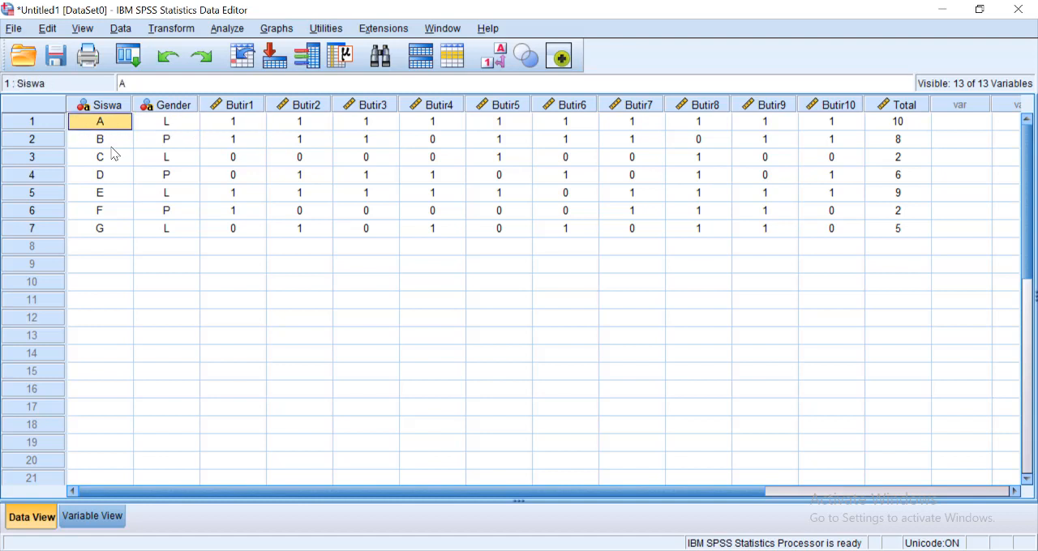
key("Right")
- Examine how the first few students' answers are scored in the Butir1 column
key("Right")
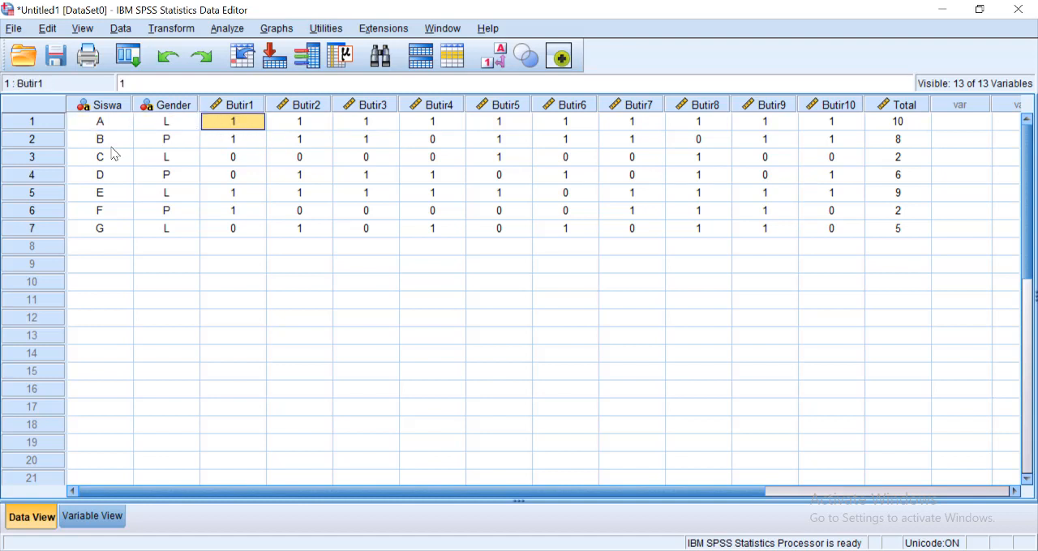
key("Right")
key("Left")
key("Down")
key("Down")
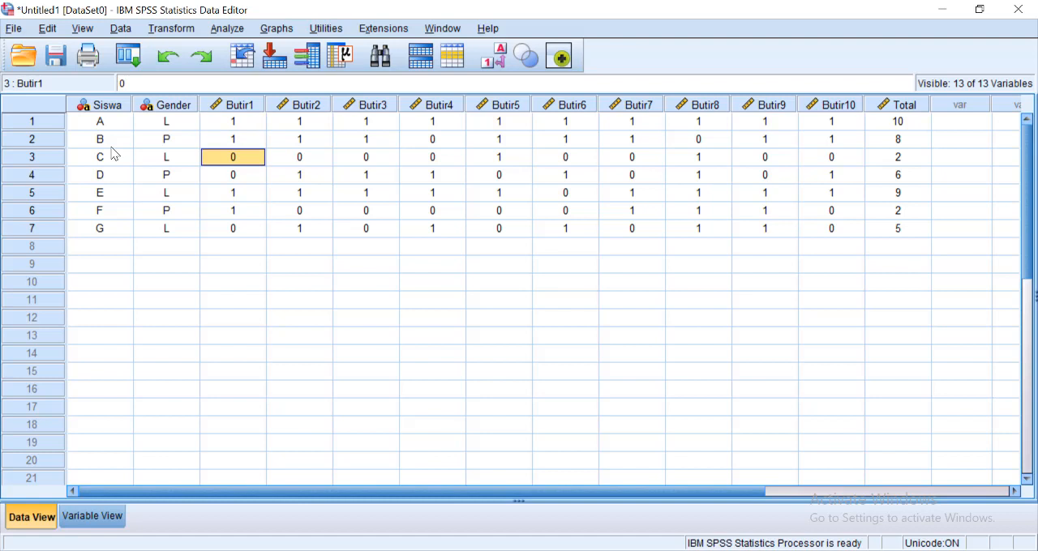
key("Up")
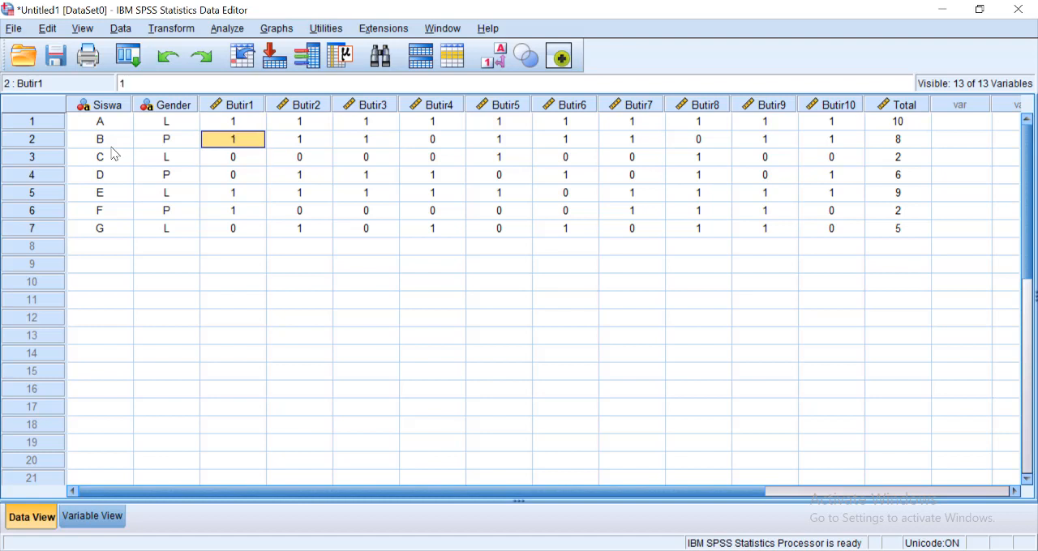
key("Down")
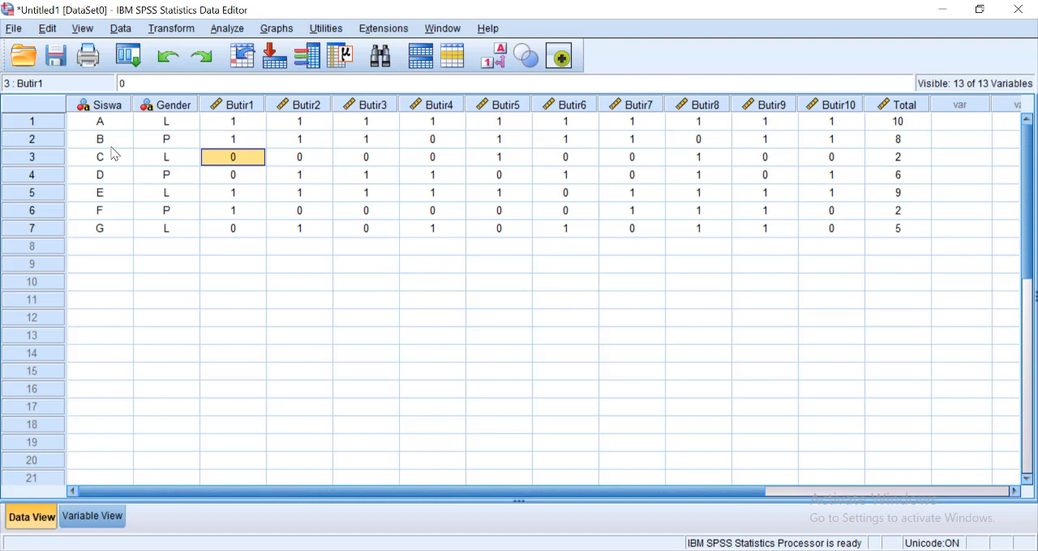
key("Down")
key("Up")
key("Down")
key("Up")
key("Up")
key("Up")
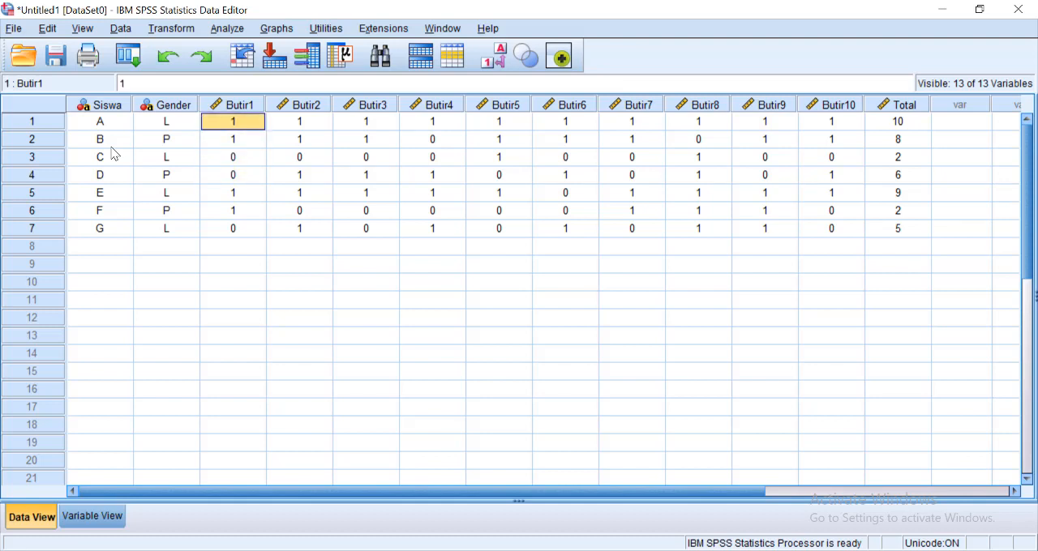
- Follow student D's item scores across to Total and go up to the first student's total
key("Down")
key("Down")
key("Down")
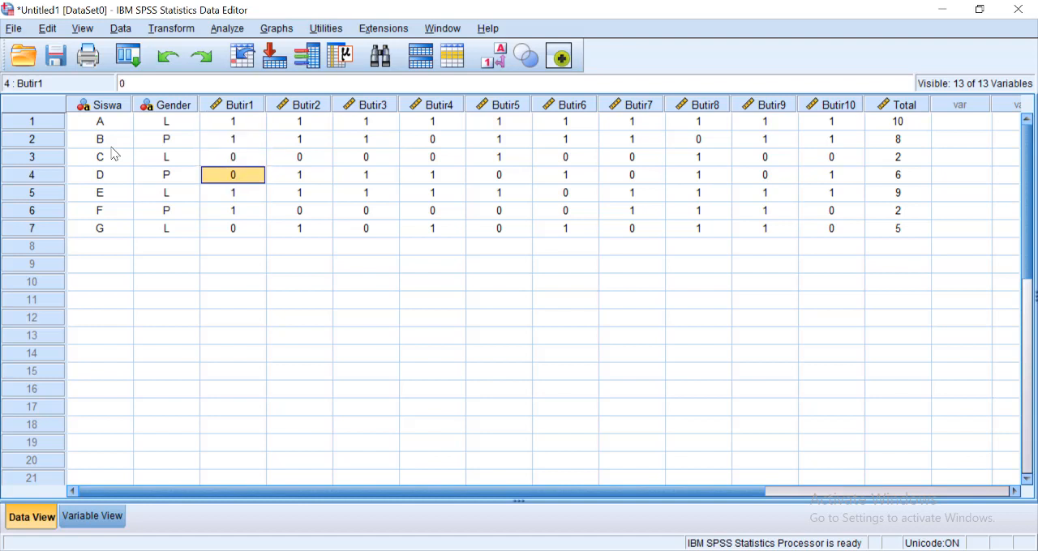
key("Right")
key("Right")
key("Right")
key("Right")
key("Right")
key("Right")
key("Right")
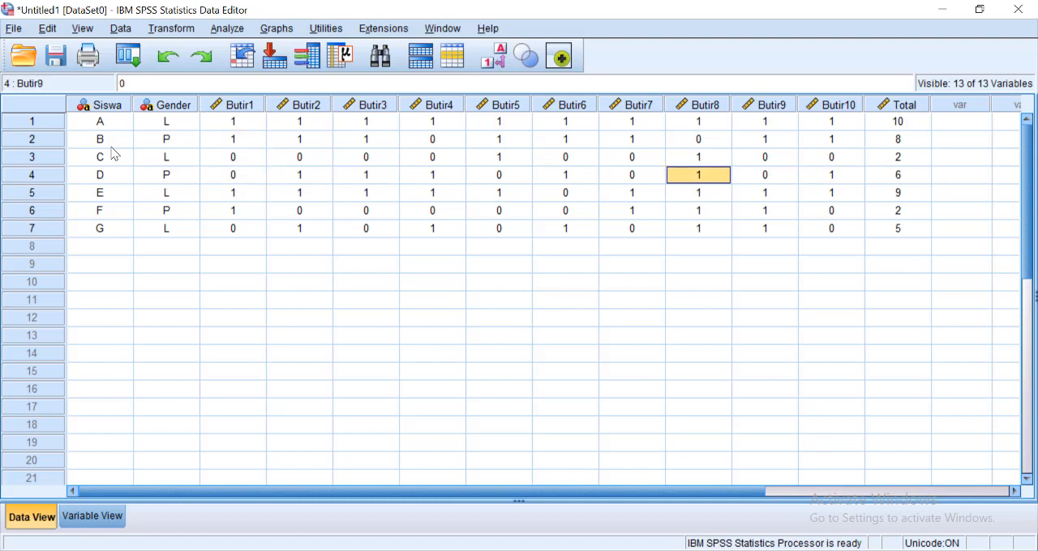
key("Right")
key("Right")
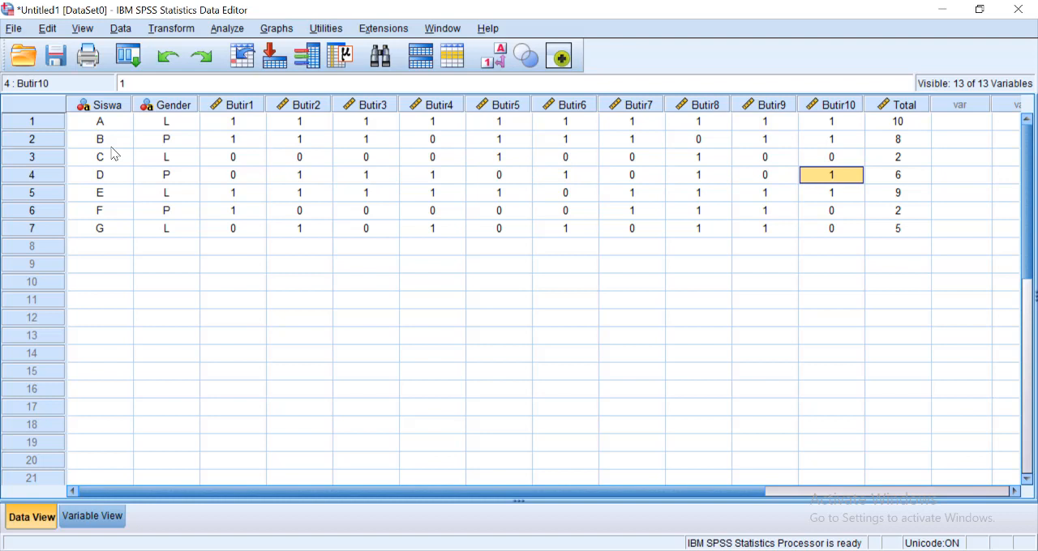
key("Right")
key("Up")
key("Up")
key("Up")
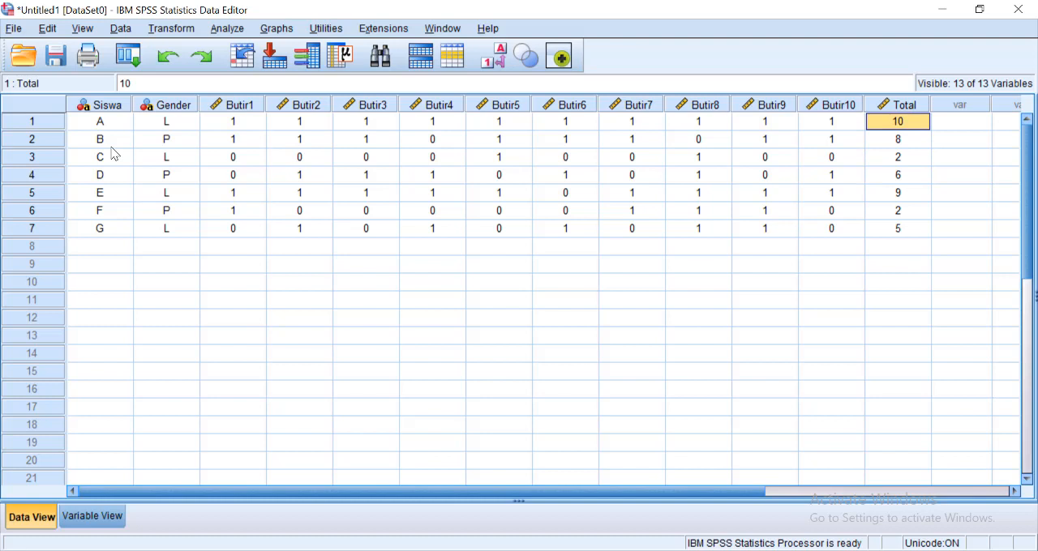
- Check the first student's item scores from Butir1 to Butir10 against the Total value
key("Left")
key("Left")
key("Left")
key("Left")
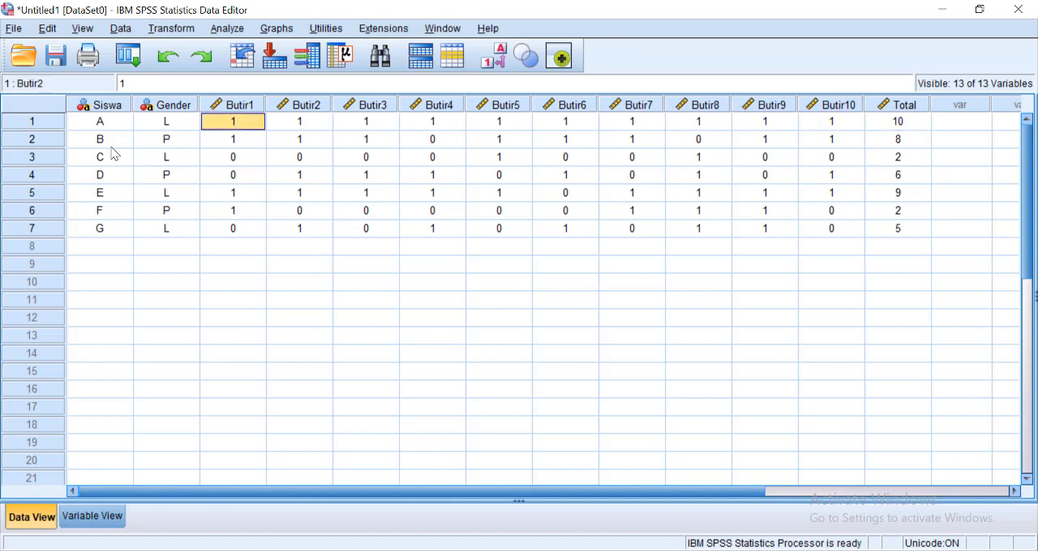
key("Right")
key("End")
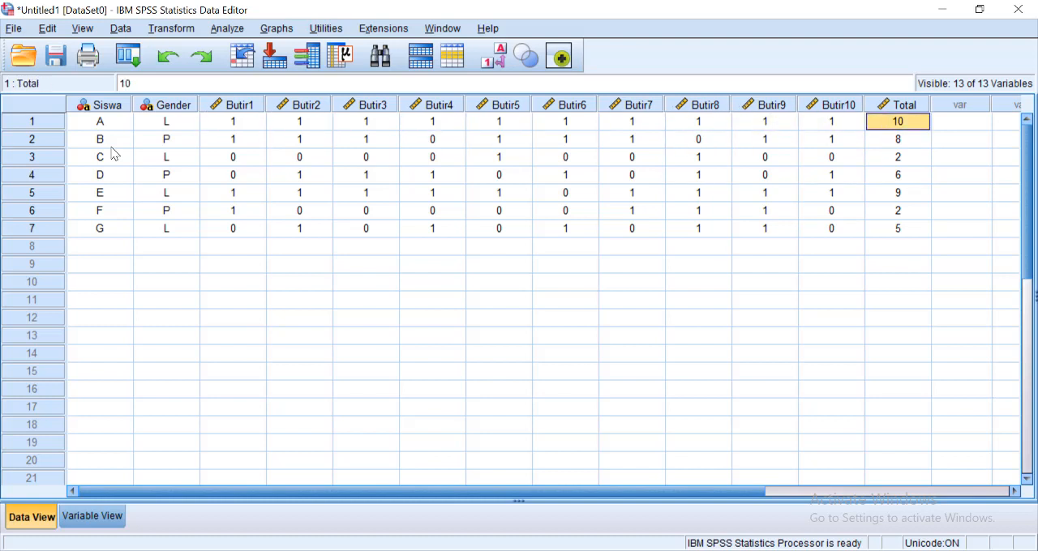
key("Left")
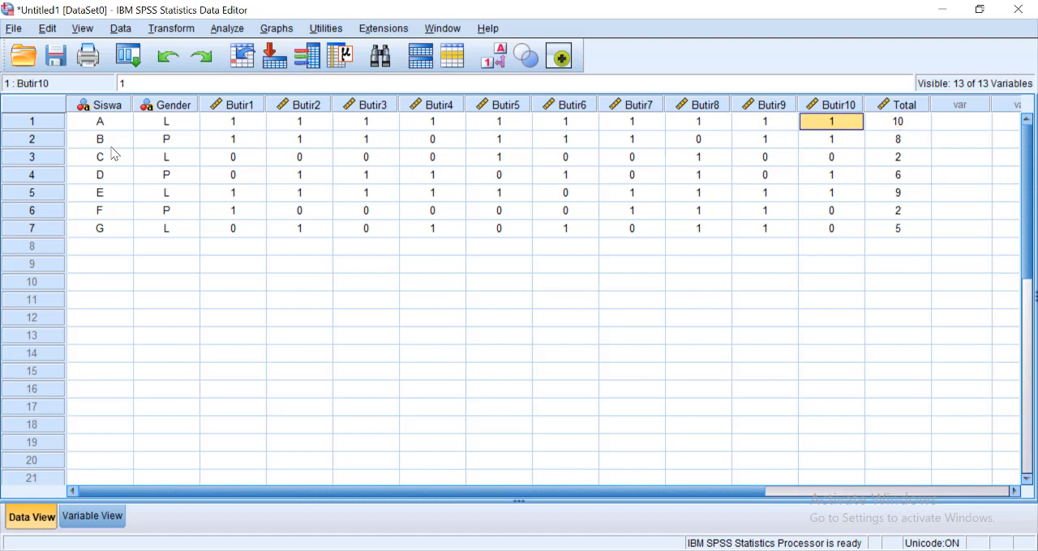
key("Right")
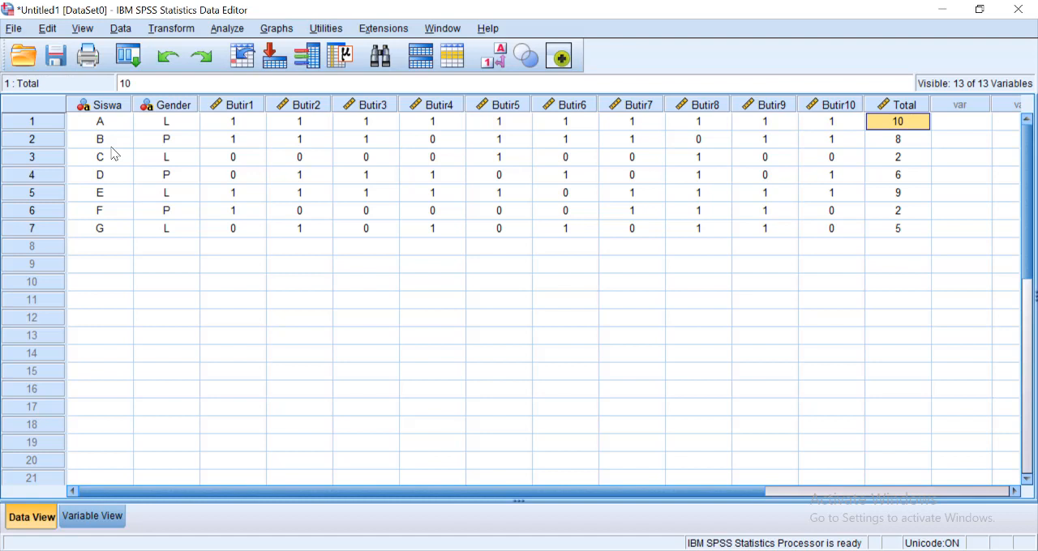
- Check the Total column down to student G and compare that student's Butir7 to Butir10 scores with the total
key("Down")
key("Down")
key("Down")
key("Down")
key("Down")
key("Down")
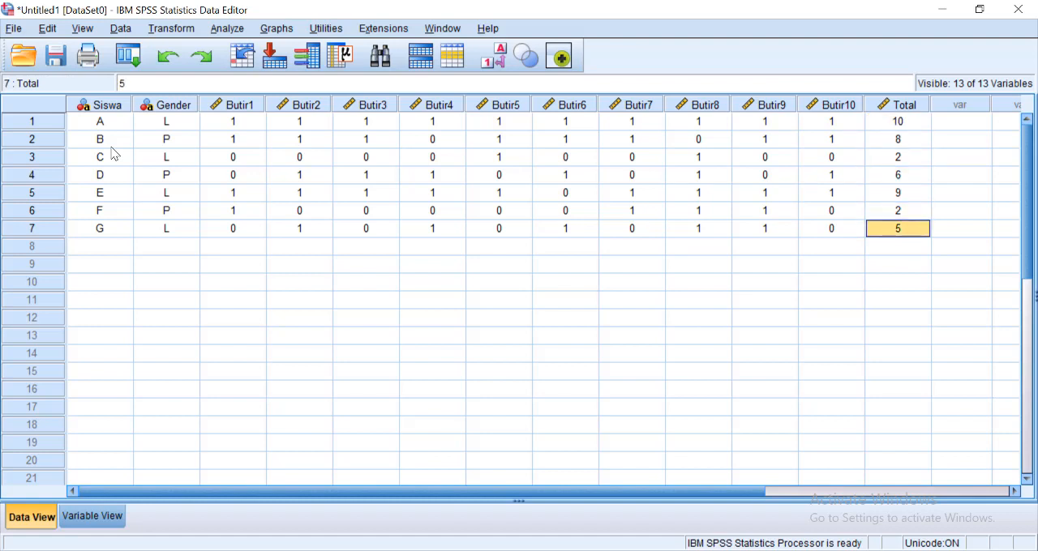
key("Left")
key("Left")
key("Left")
key("Left")
key("Left")
key("Right")
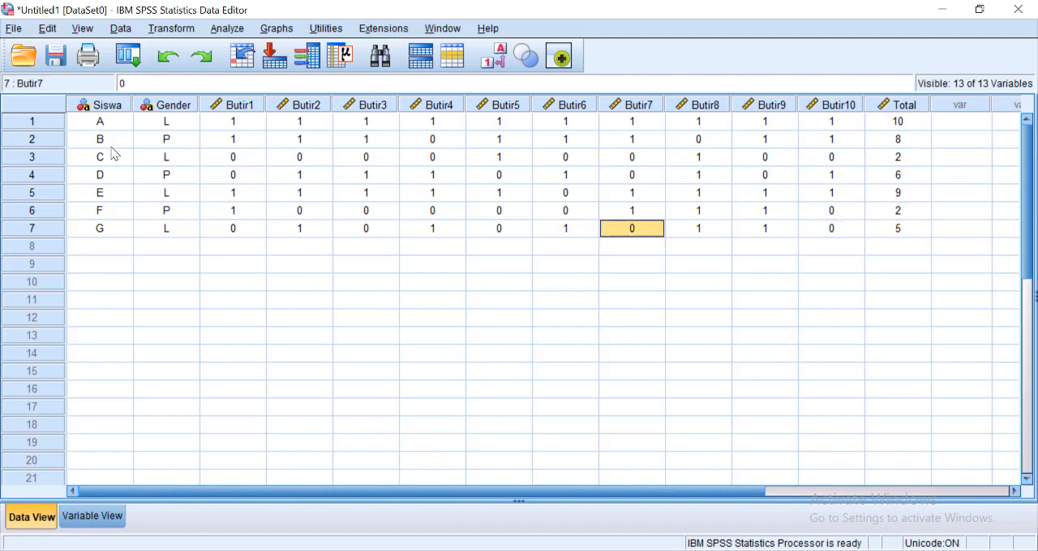
key("Right")
key("Right")
key("Right")
key("Right")
key("Down")
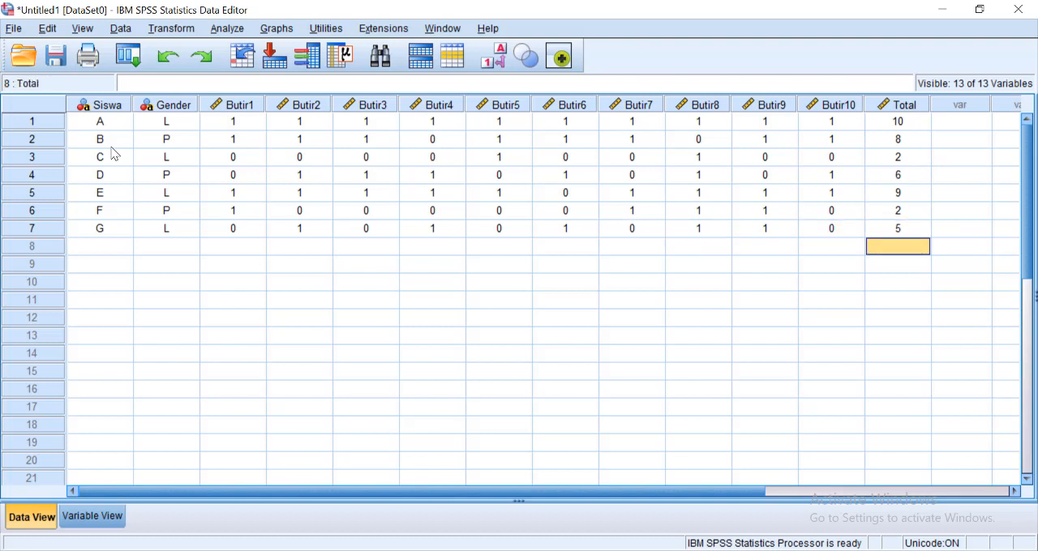
- Start a Reliability Analysis with Butir1 through Butir10 as the items, leaving out Total
left_click(225, 29)
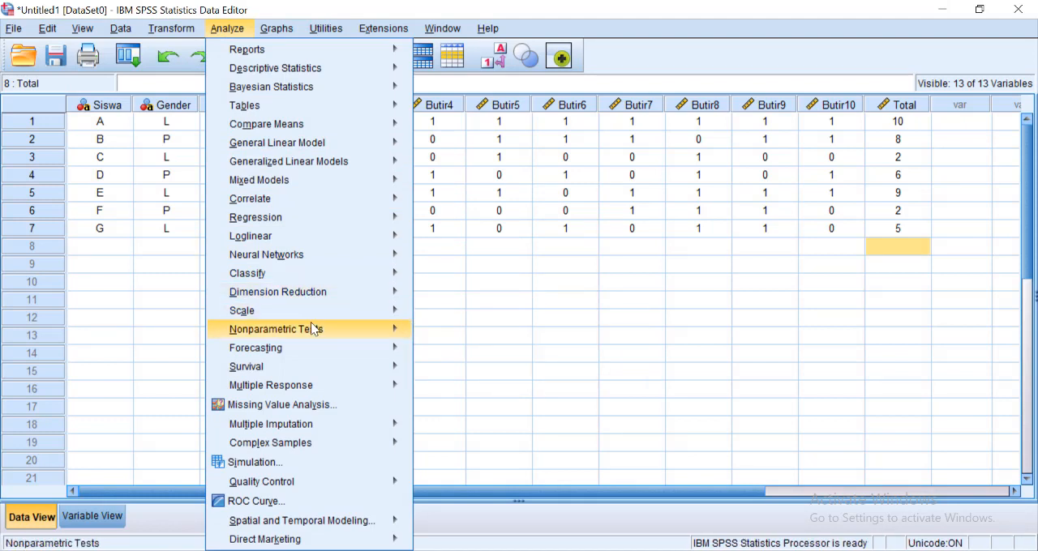
mouse_move(329, 314)
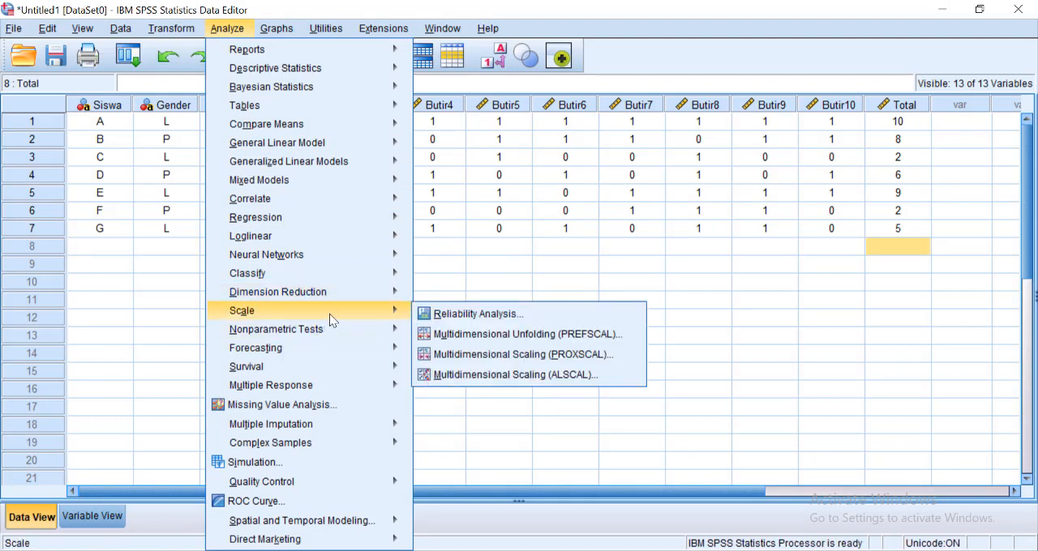
left_click(470, 317)
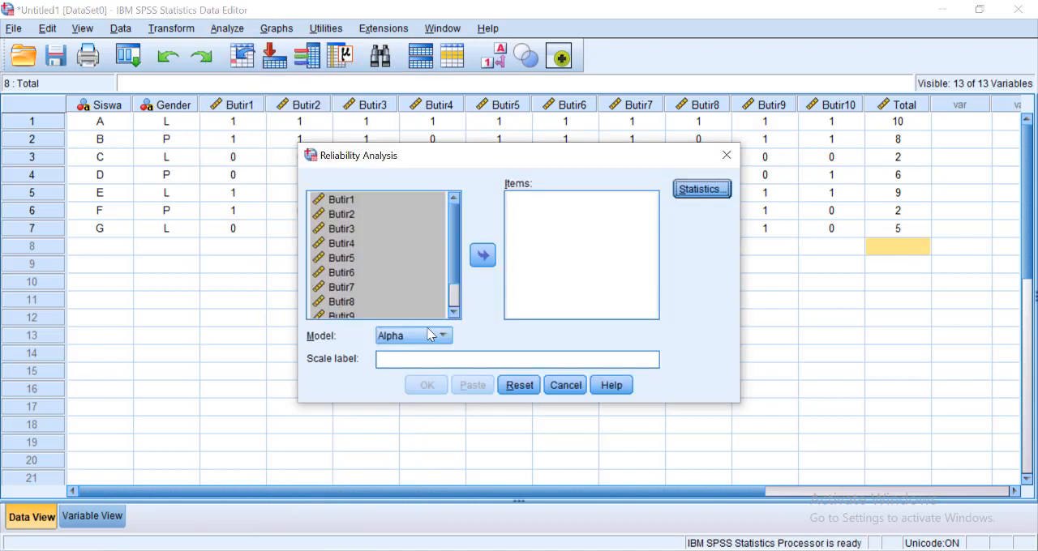
left_click(411, 261)
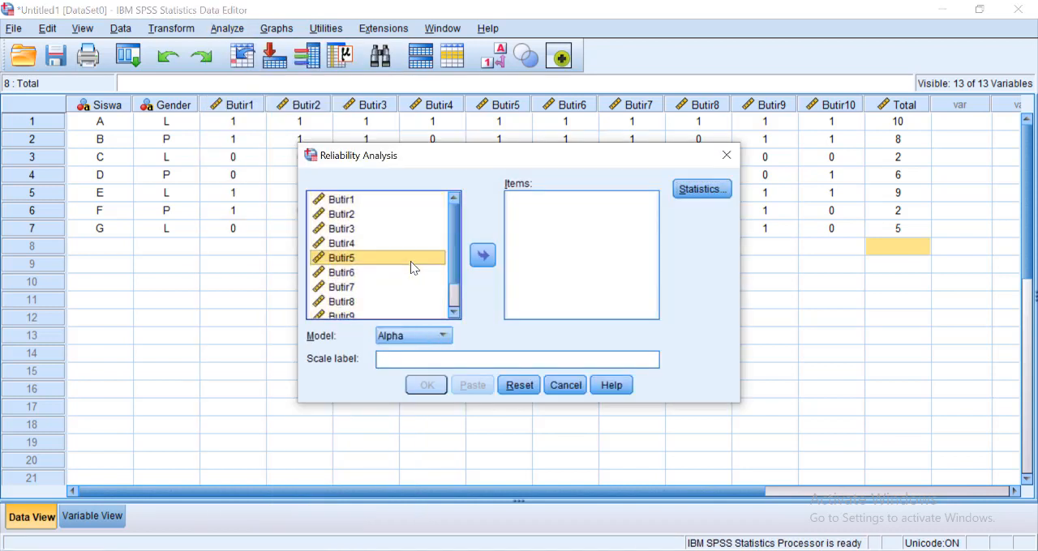
left_click(335, 249, "shift")
key("ctrl+a")
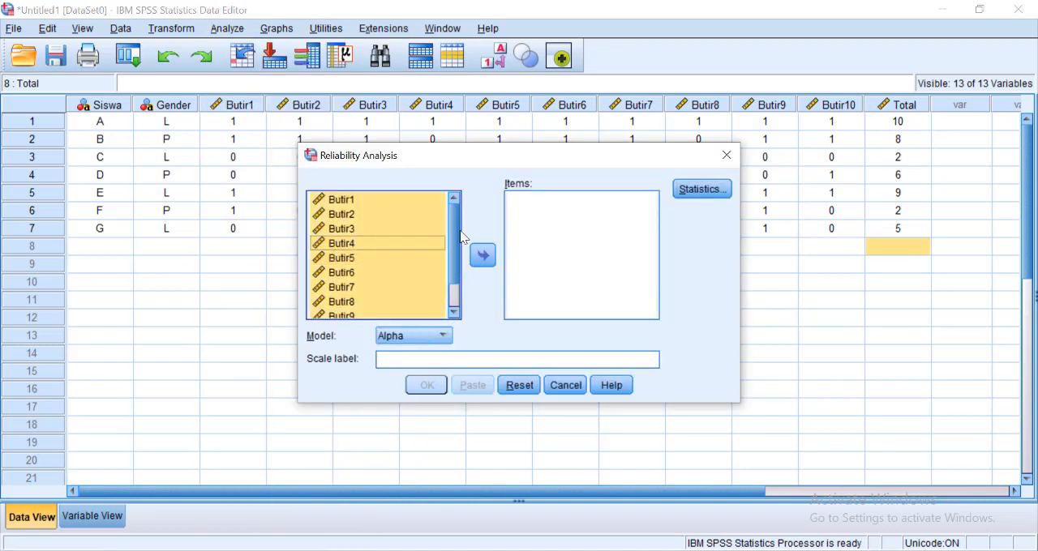
scroll(458, 265, "down", 2)
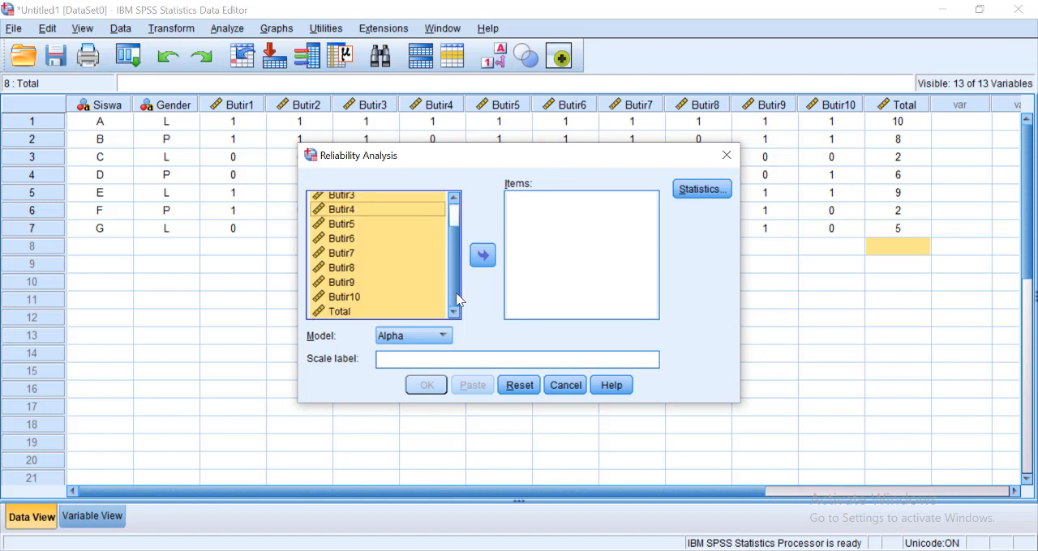
left_click(400, 312, "ctrl")
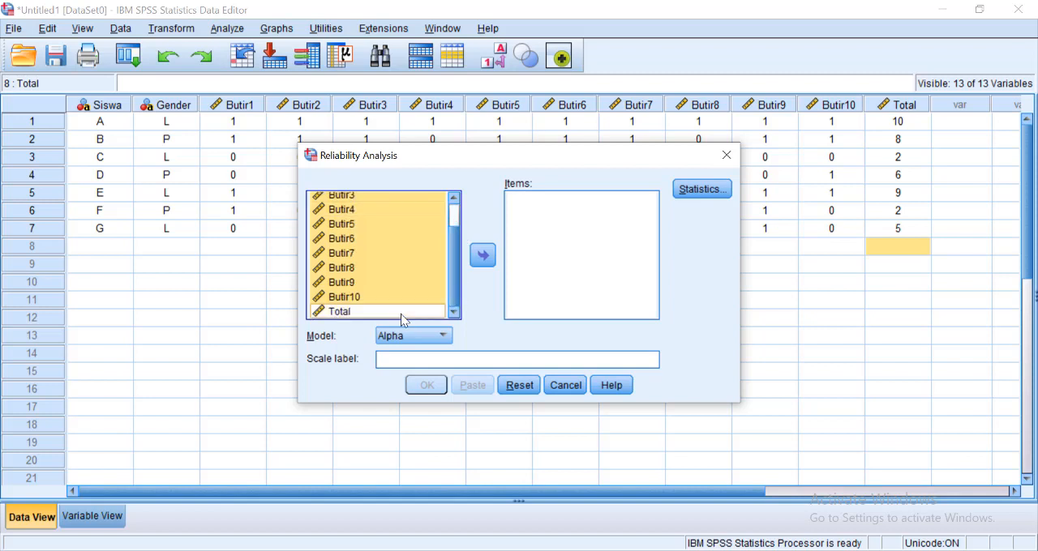
left_click(483, 256)
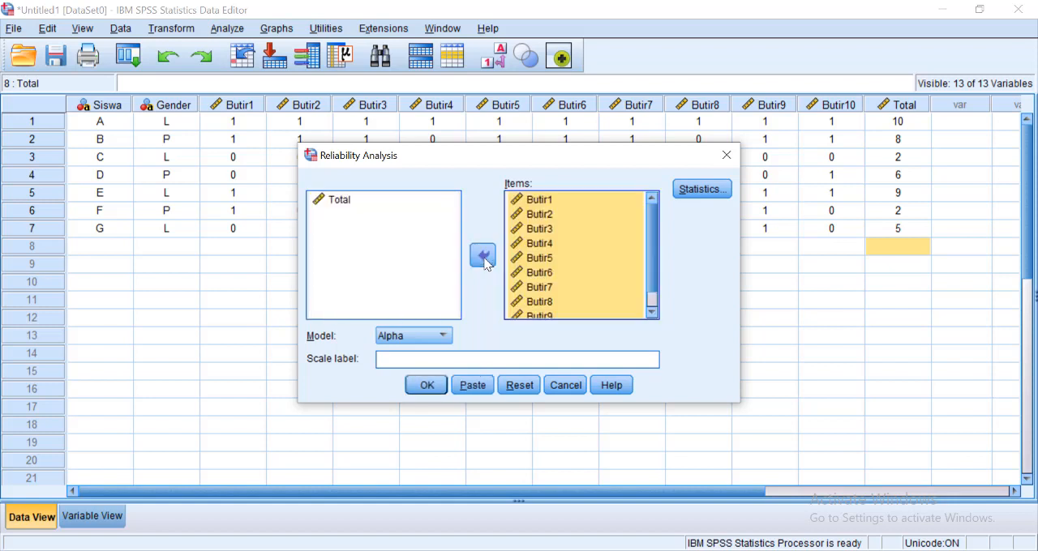
- Request descriptives for Item, Scale and Scale if item deleted, and run the reliability analysis with the Alpha model
left_click(702, 190)
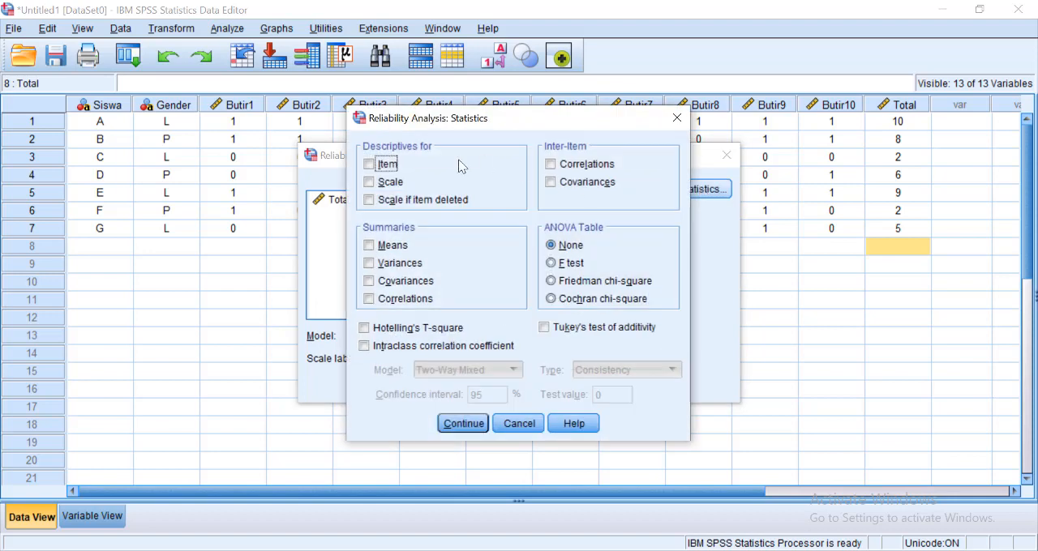
left_click(387, 166)
left_click(392, 183)
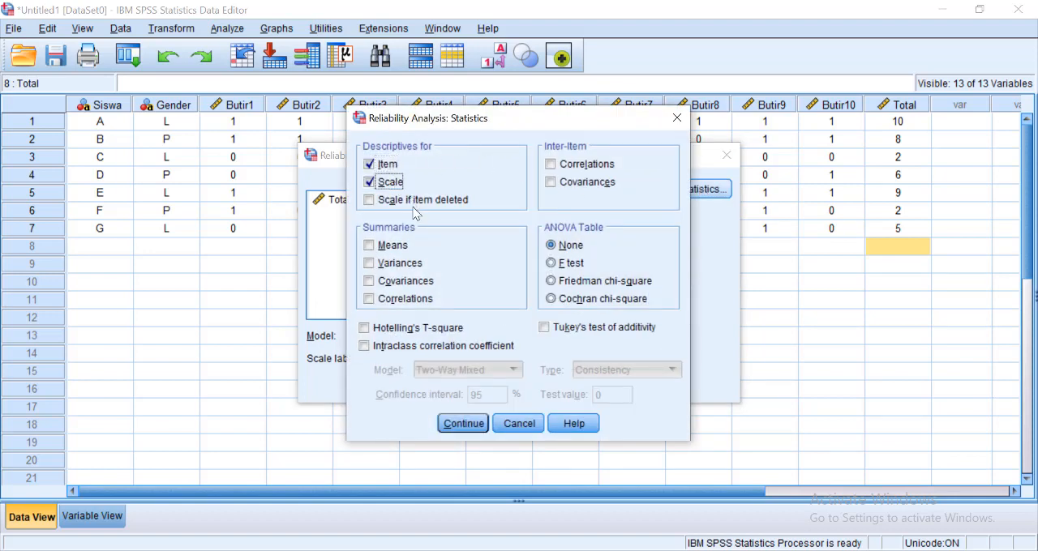
left_click(411, 203)
left_click(463, 428)
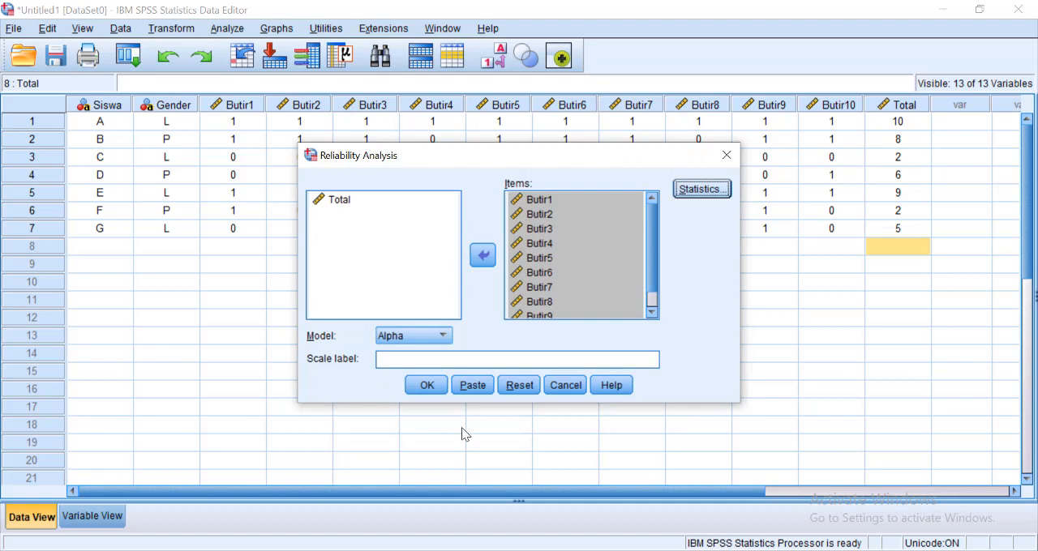
left_click(426, 387)
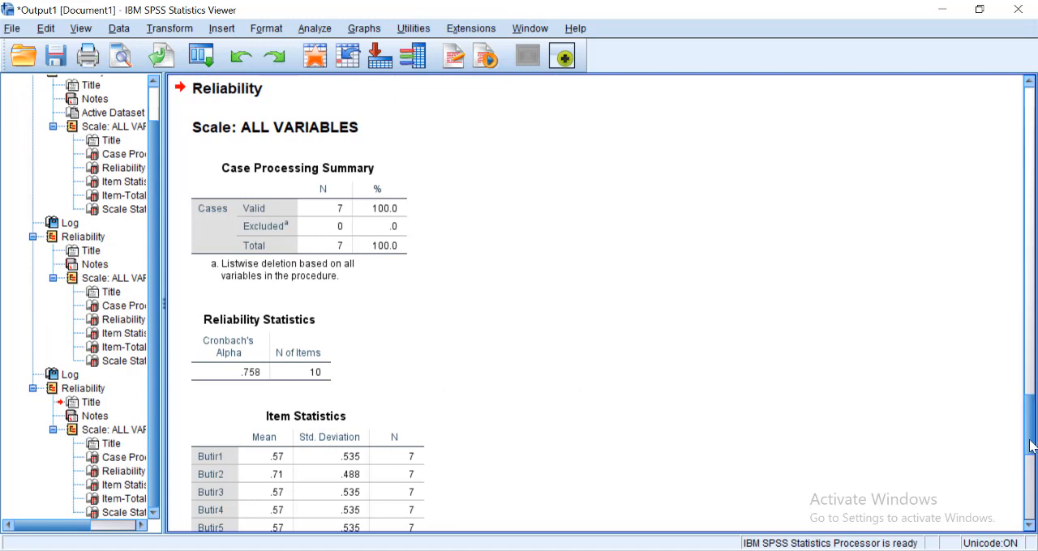
- Examine the newest reliability output from the Case Processing Summary and Reliability Statistics through the Item Statistics table
scroll(1030, 446, "down", 1)
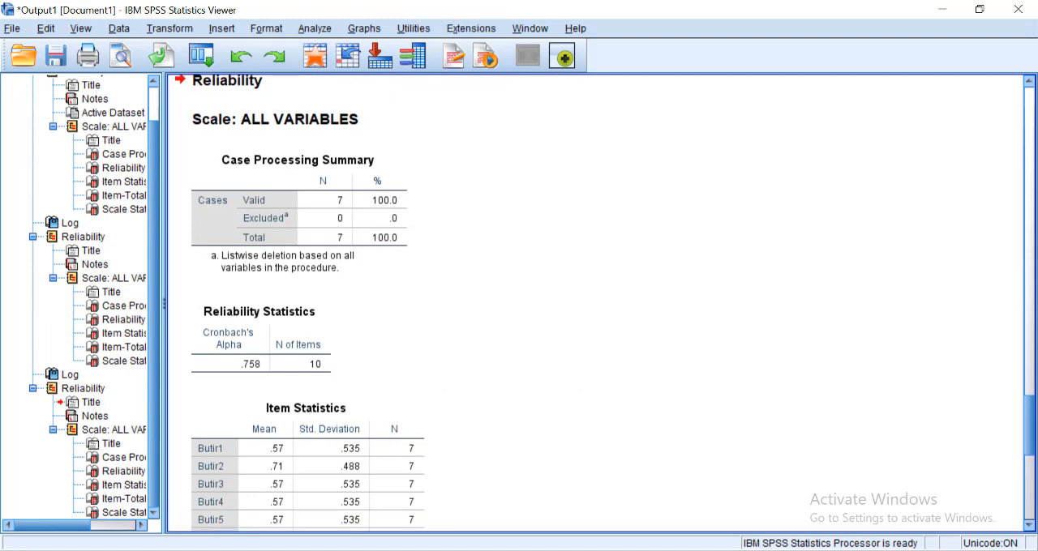
left_click(369, 199)
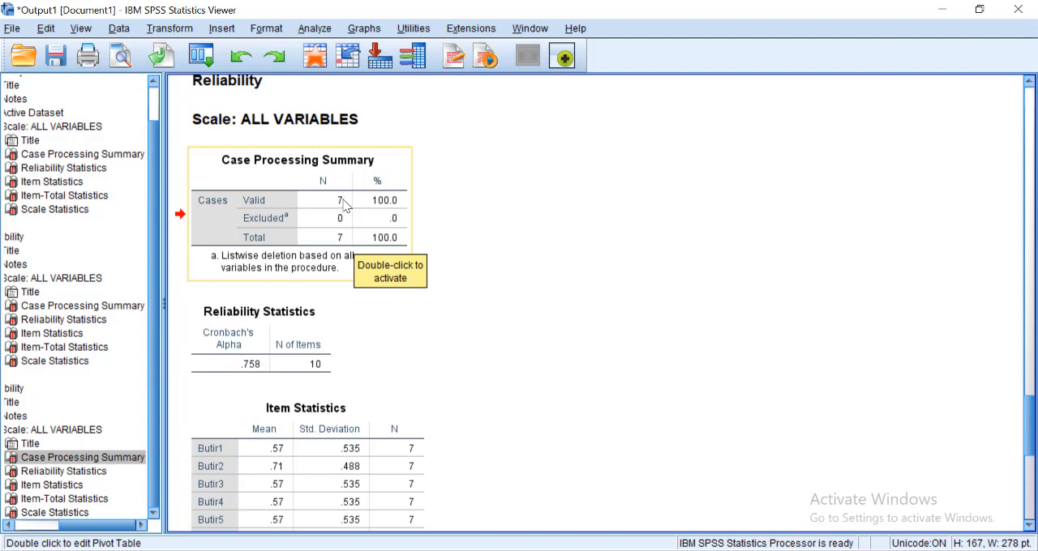
left_click(316, 324)
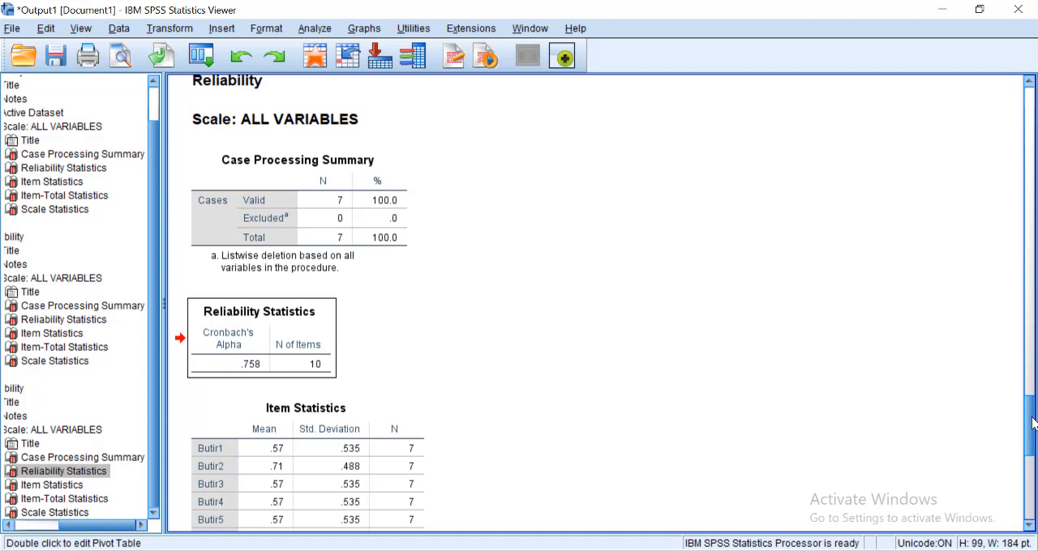
left_click_drag(1031, 423, 1032, 465)
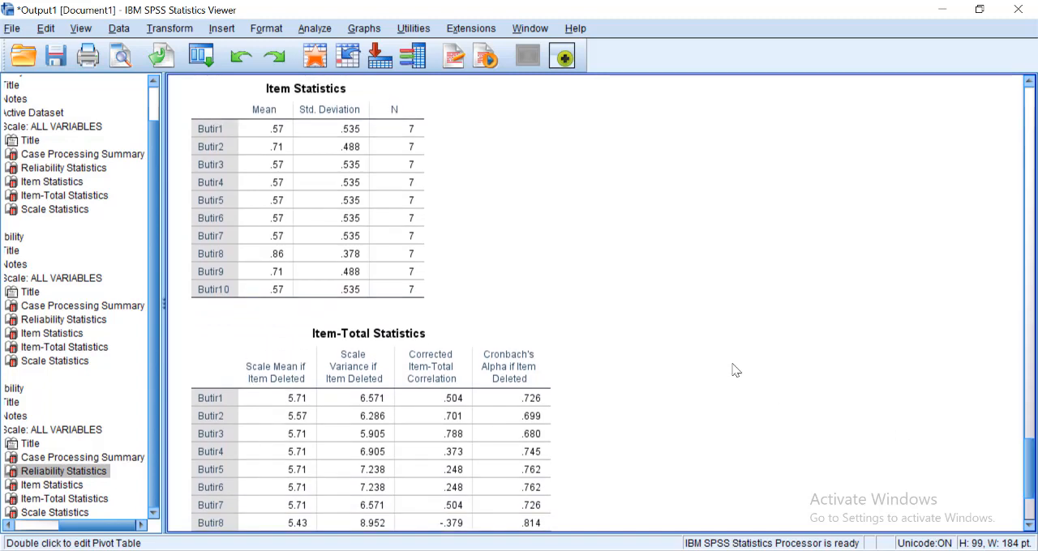
left_click(357, 232)
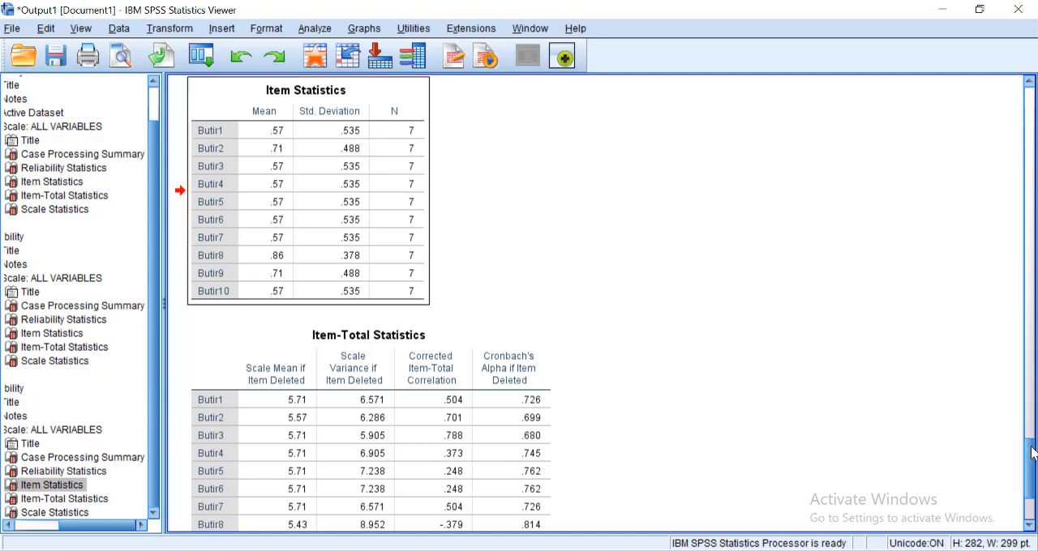
- Examine the Item-Total Statistics, including the Corrected Item-Total Correlation column, together with the Scale Statistics table
left_click_drag(1032, 456, 1032, 480)
left_click(419, 281)
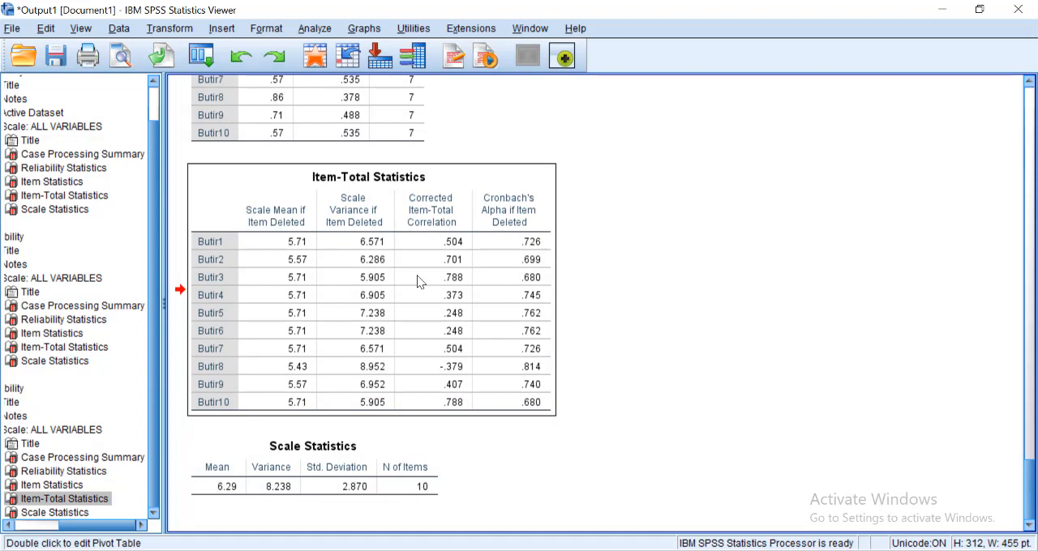
left_click(432, 214)
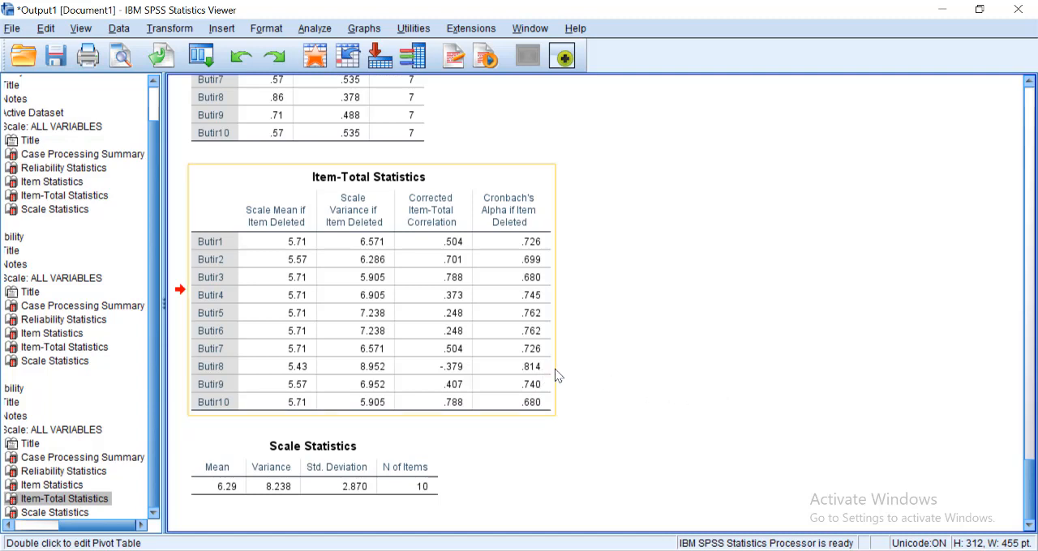
left_click(375, 497)
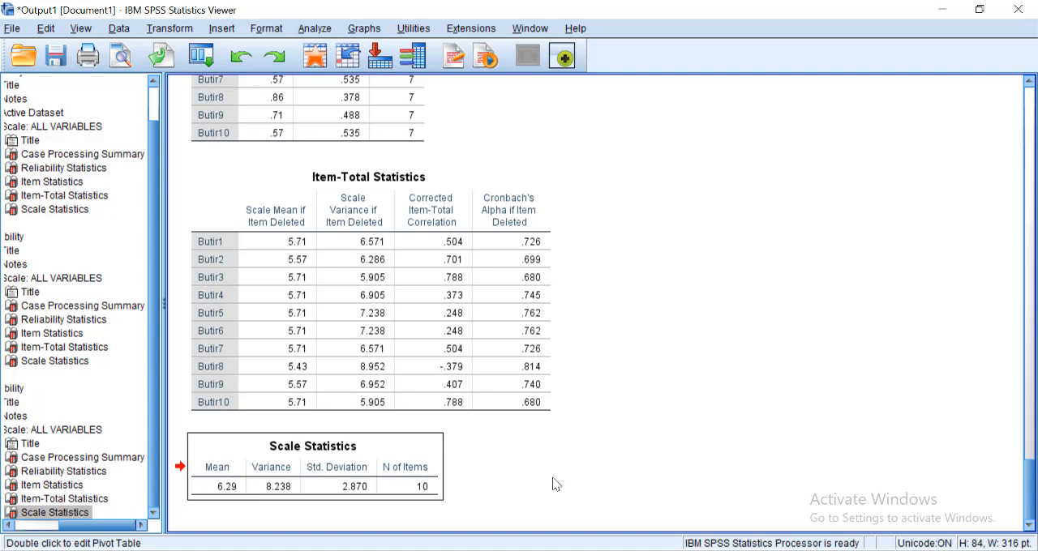
left_click(487, 353)
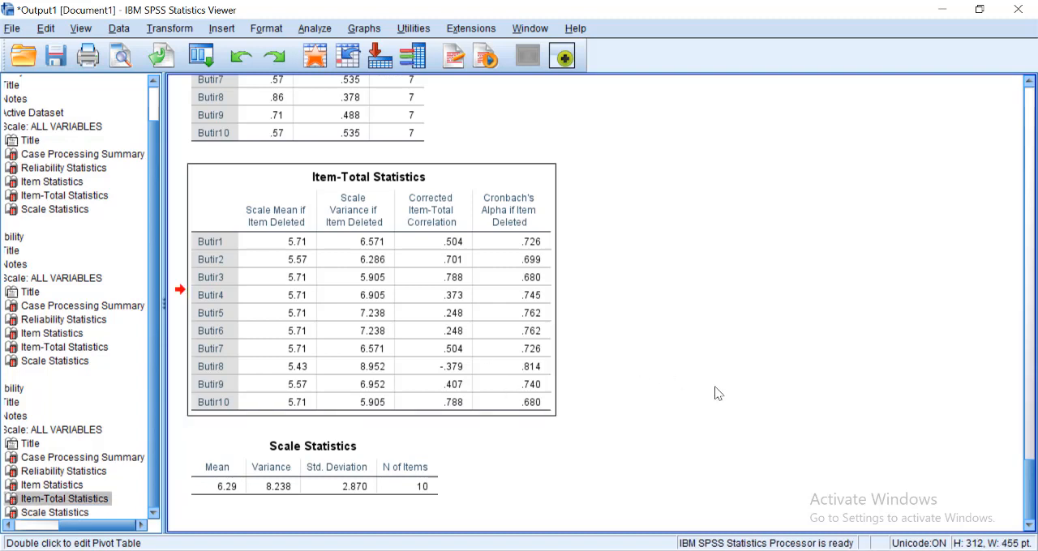